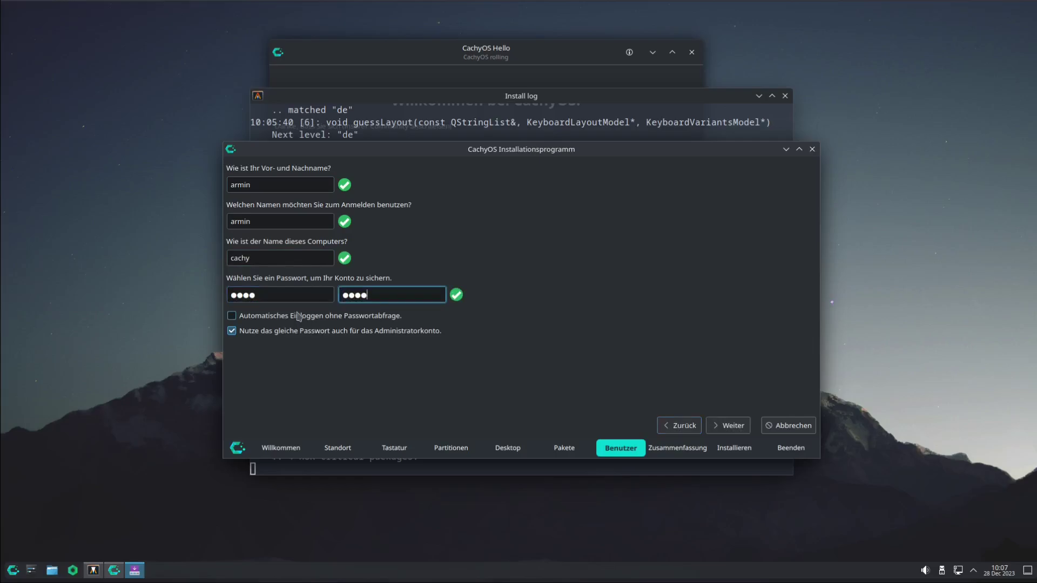
Enable 'Automatisches Einloggen', review the summary and start the CachyOS installation
{"action": "left_click", "coordinate": [301, 320]}
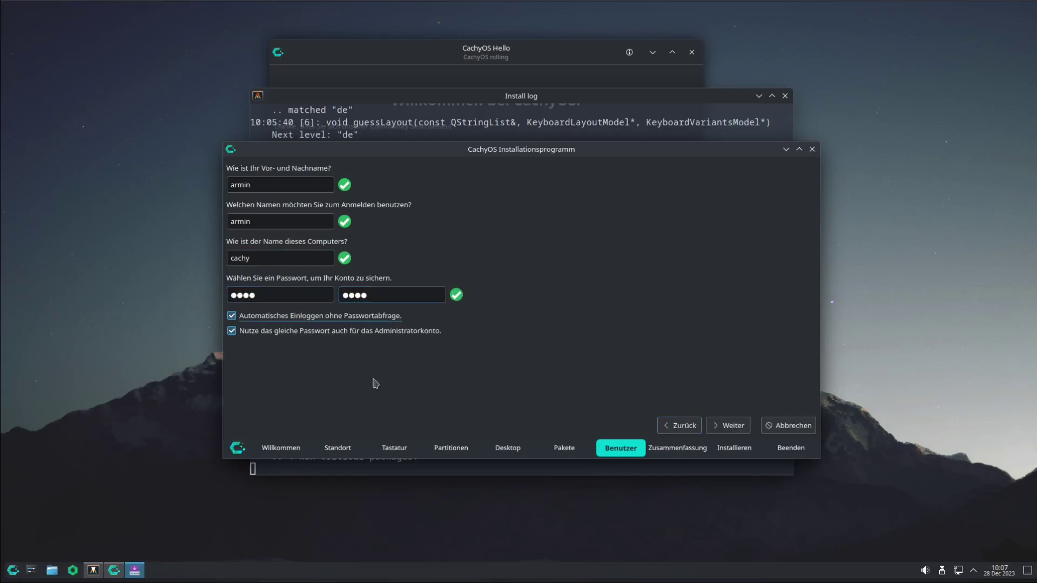
{"action": "left_click", "coordinate": [743, 428]}
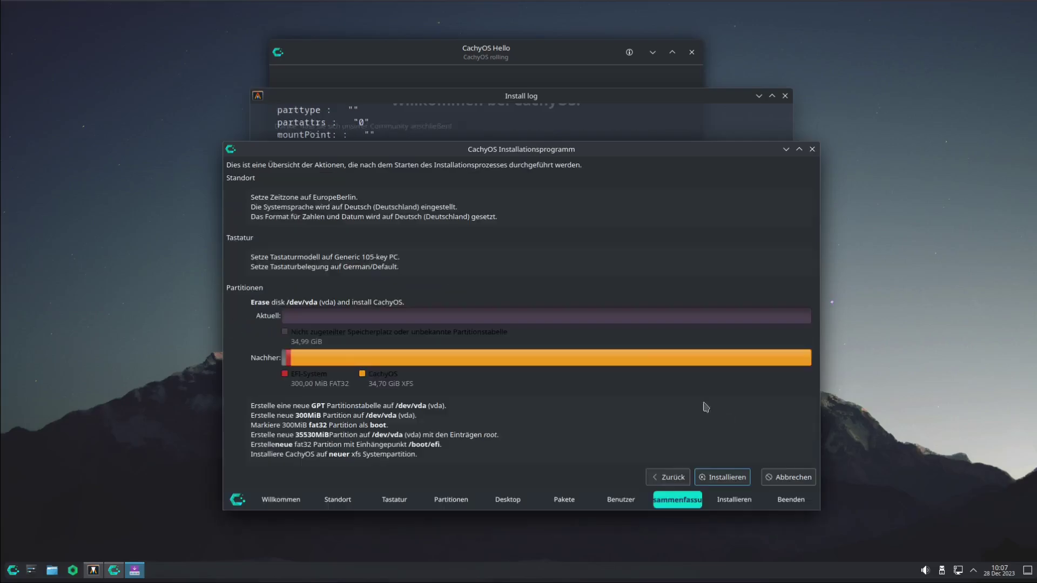
{"action": "left_click", "coordinate": [735, 479]}
Confirm 'Jetzt installieren' and let the installation run until the 'Alles erledigt' page appears
{"action": "left_click", "coordinate": [576, 333]}
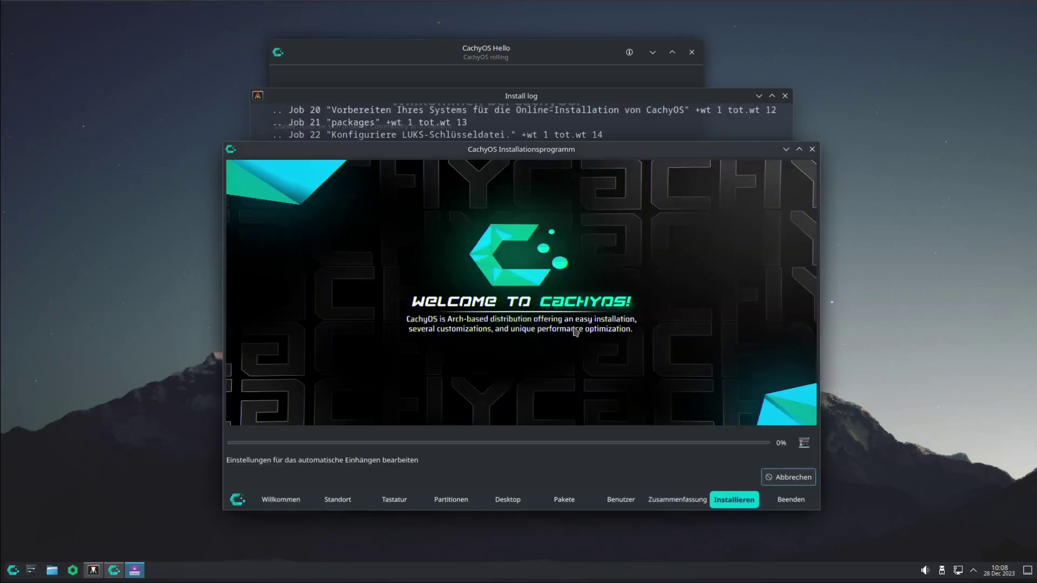
{"action": "left_click_drag", "start_coordinate": [536, 149], "coordinate": [586, 94]}
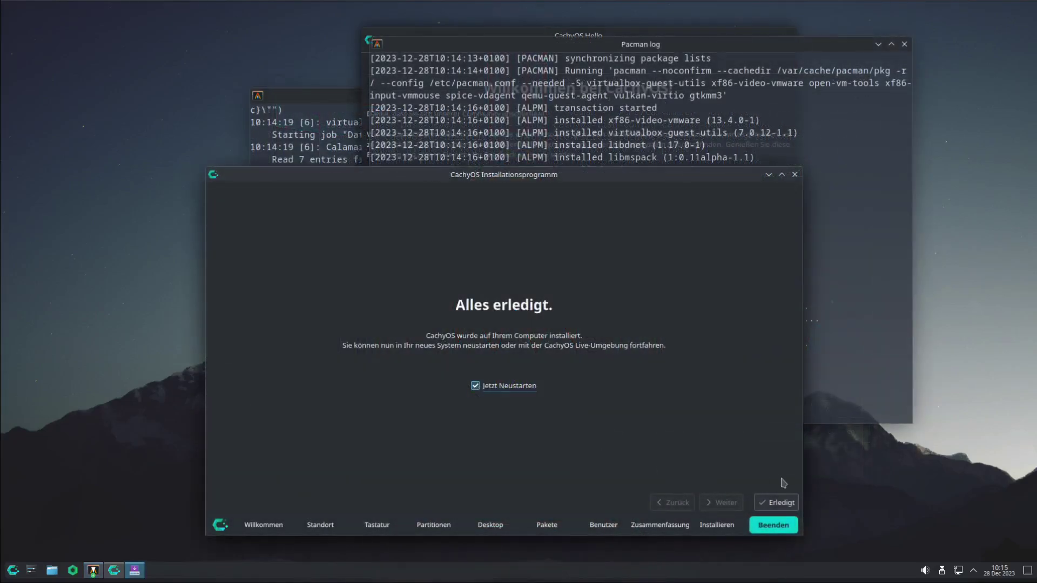
Finish the installer to reboot, then reposition the CachyOS Hello welcome window
{"action": "left_click", "coordinate": [779, 510]}
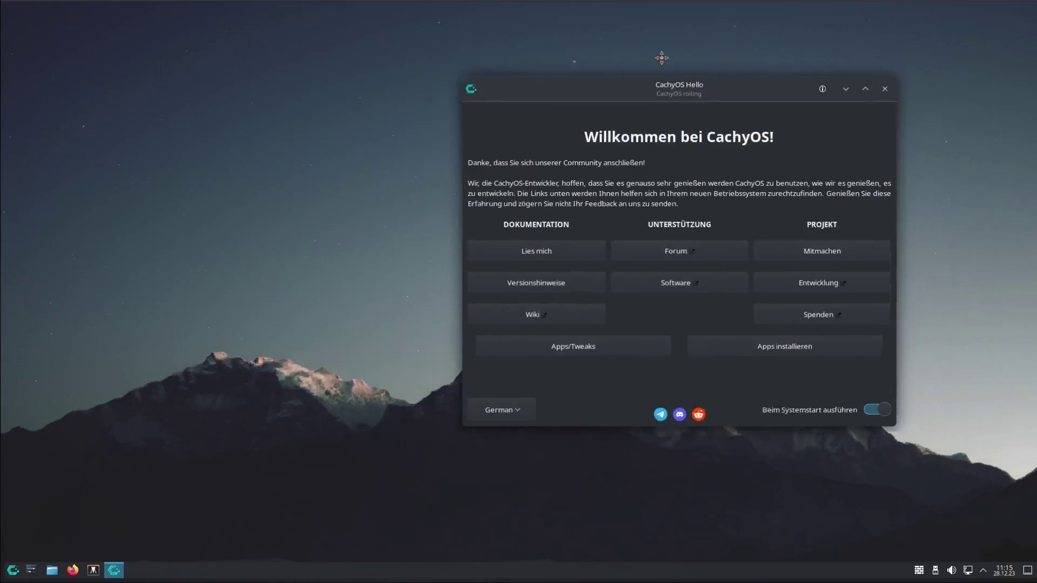
{"action": "left_click_drag", "start_coordinate": [662, 63], "coordinate": [431, 34]}
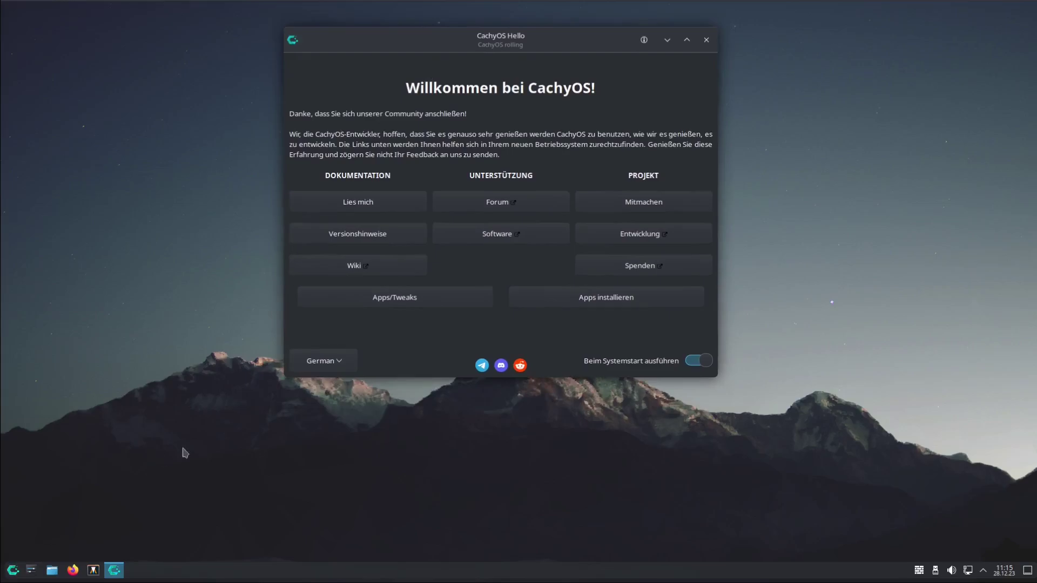
Minimize CachyOS Hello, browse the launcher categories and start btop++ from System
{"action": "left_click", "coordinate": [667, 40]}
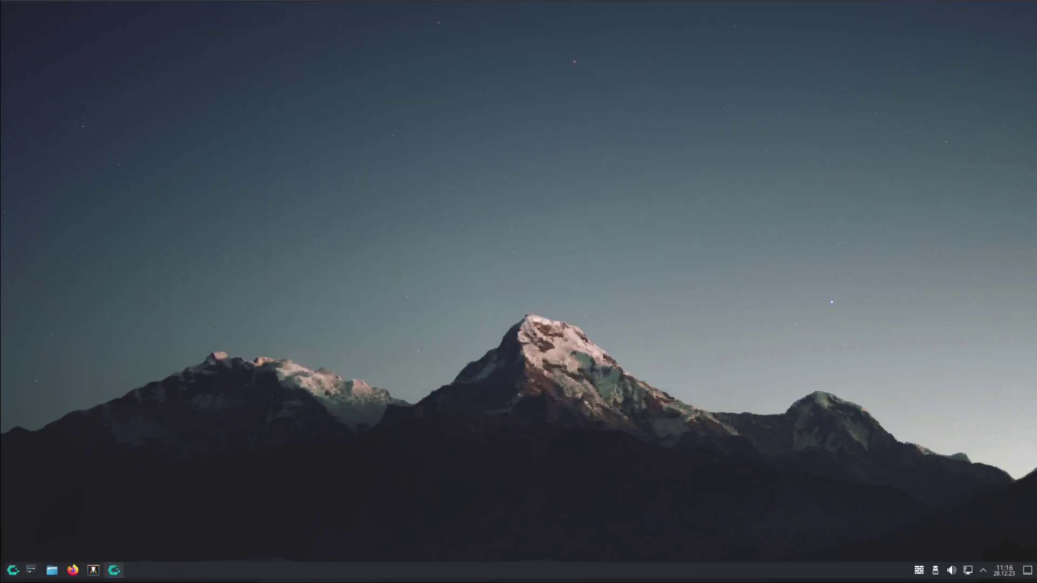
{"action": "left_click", "coordinate": [12, 571]}
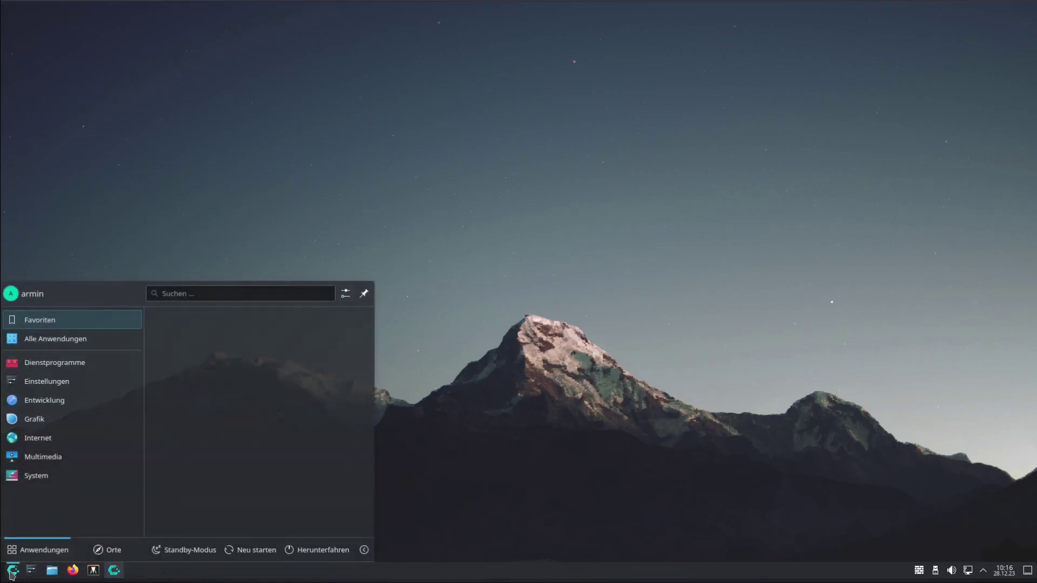
{"action": "mouse_move", "coordinate": [75, 381]}
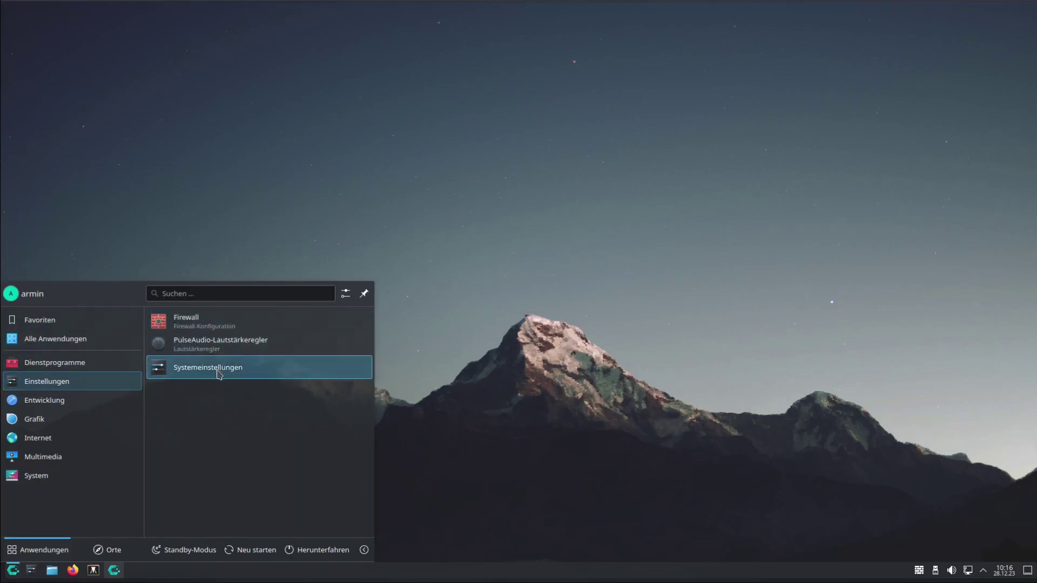
{"action": "mouse_move", "coordinate": [79, 406]}
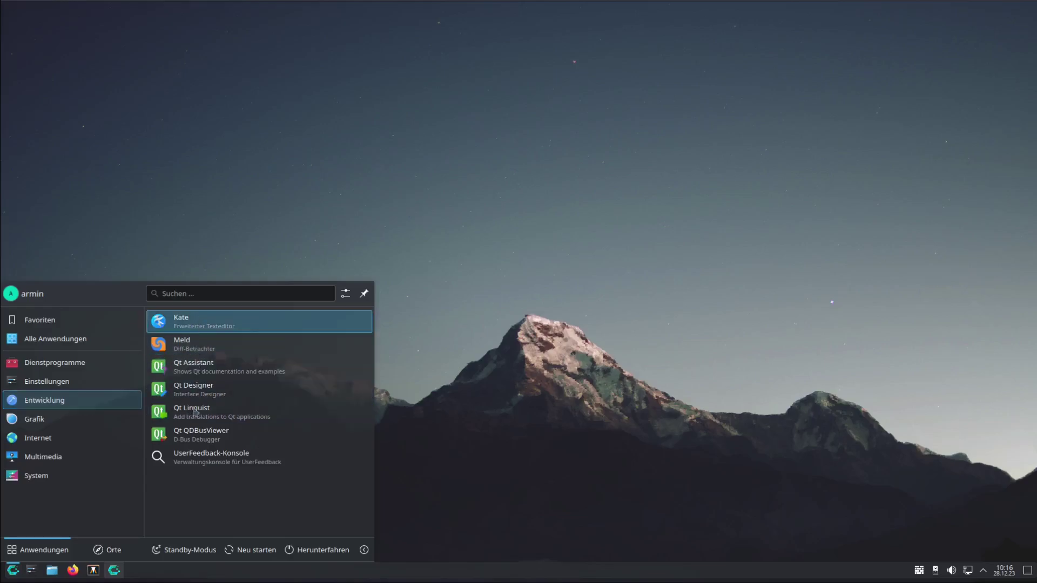
{"action": "mouse_move", "coordinate": [52, 426]}
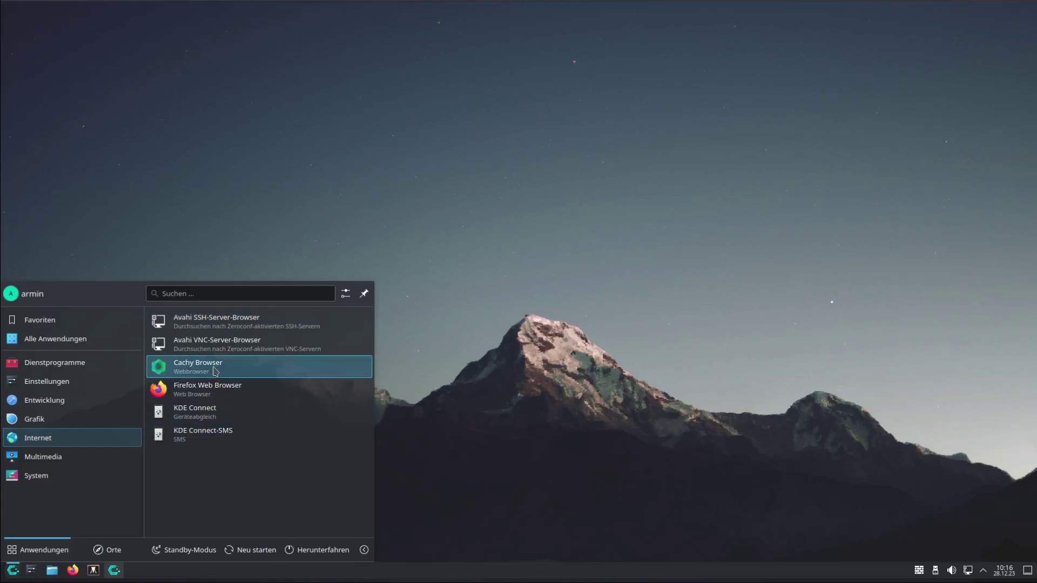
{"action": "mouse_move", "coordinate": [79, 463]}
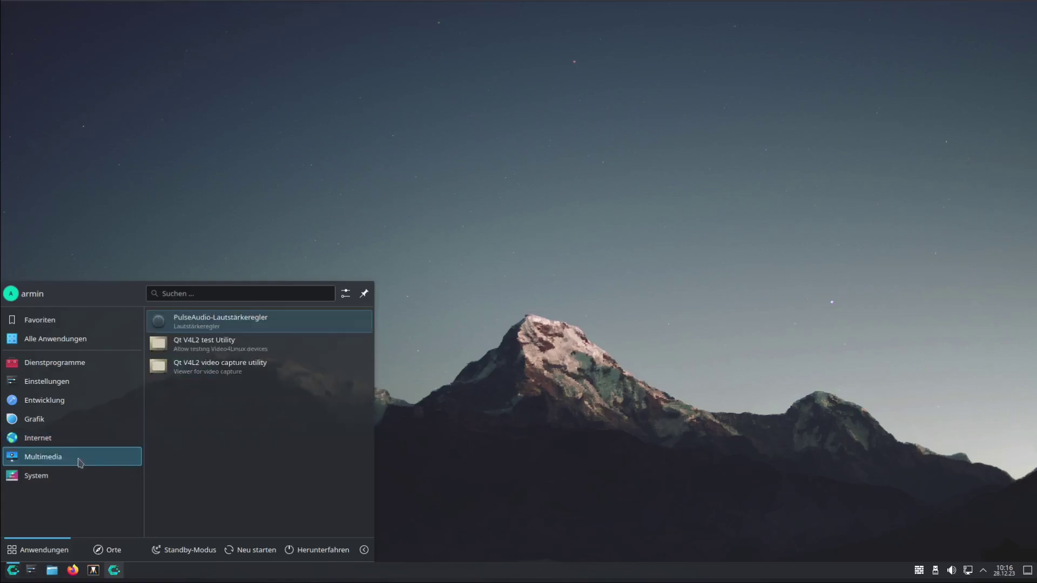
{"action": "mouse_move", "coordinate": [77, 483]}
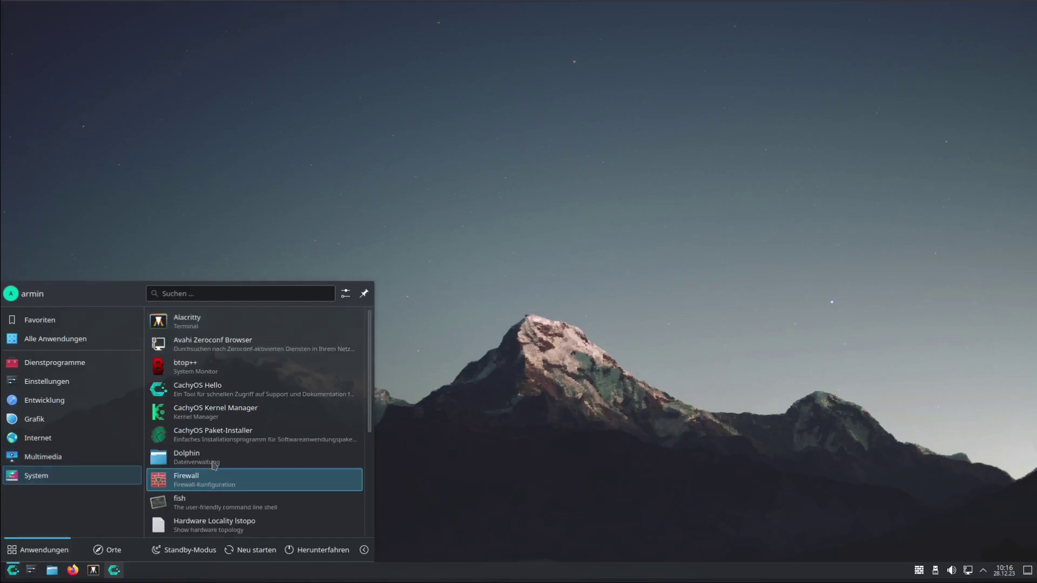
{"action": "left_click", "coordinate": [191, 372]}
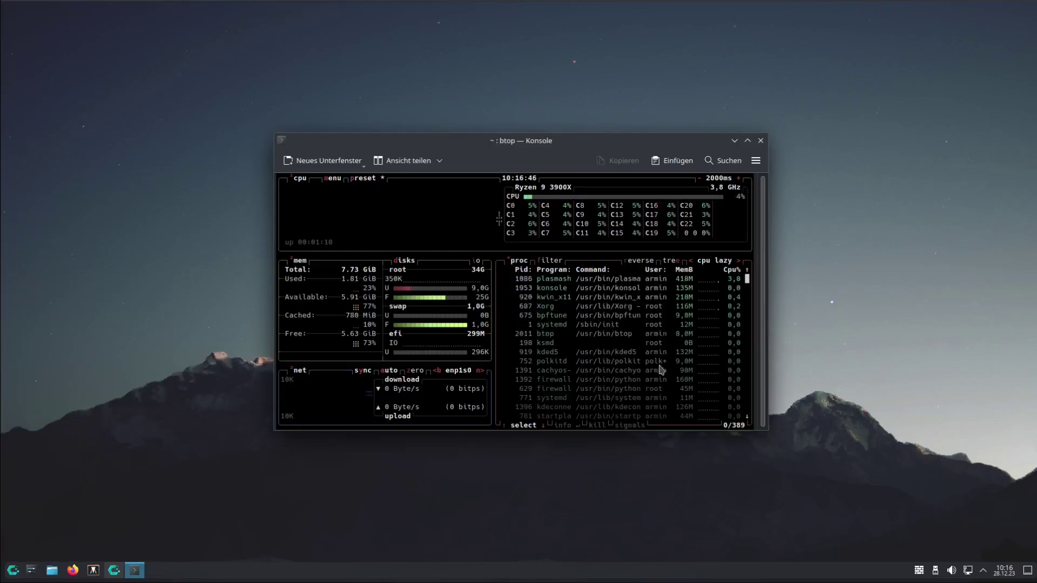
Close the btop++ window and launch Cachy Browser from the application launcher
{"action": "left_click", "coordinate": [761, 141]}
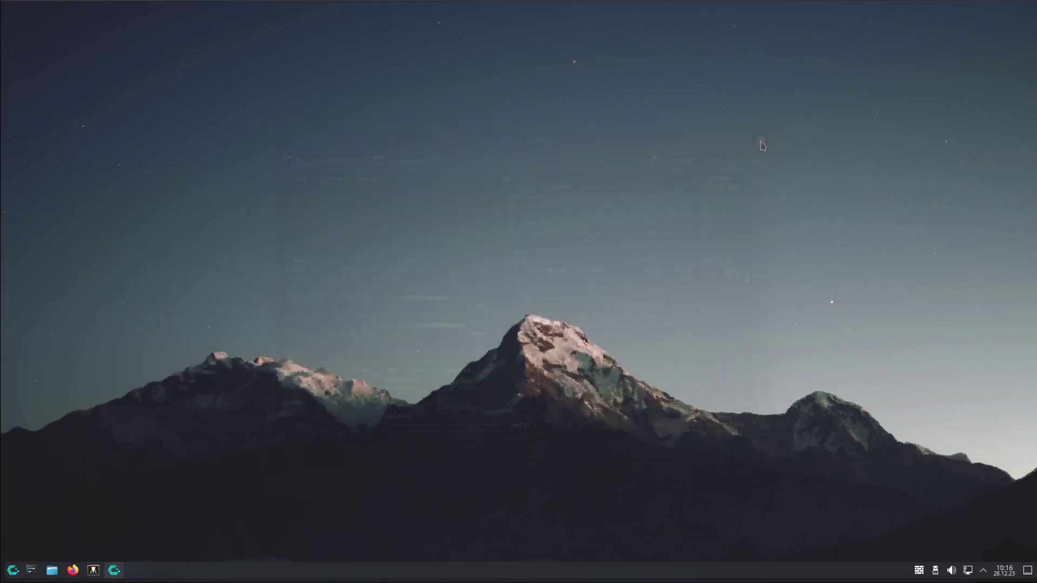
{"action": "left_click", "coordinate": [12, 573]}
{"action": "left_click", "coordinate": [36, 476]}
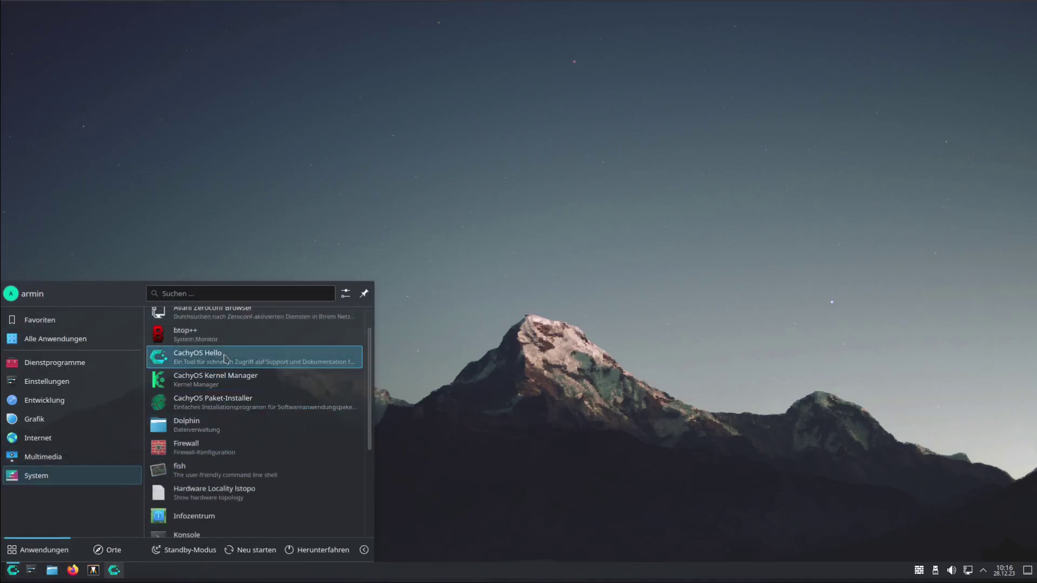
{"action": "scroll", "coordinate": [248, 426], "scroll_direction": "down", "scroll_amount": 2}
{"action": "scroll", "coordinate": [248, 427], "scroll_direction": "down", "scroll_amount": 2}
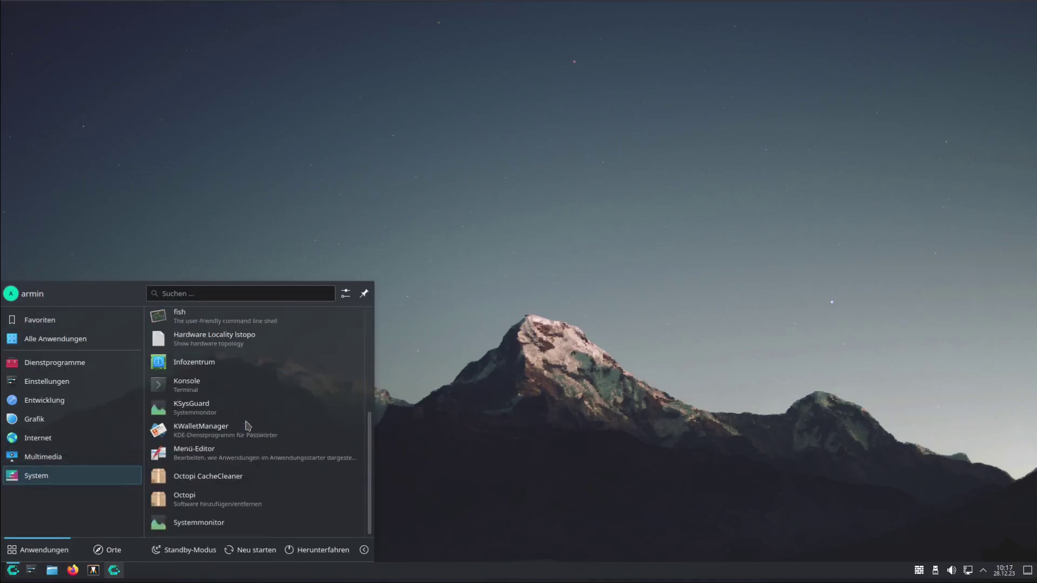
{"action": "scroll", "coordinate": [248, 426], "scroll_direction": "up", "scroll_amount": 3}
{"action": "left_click", "coordinate": [200, 374]}
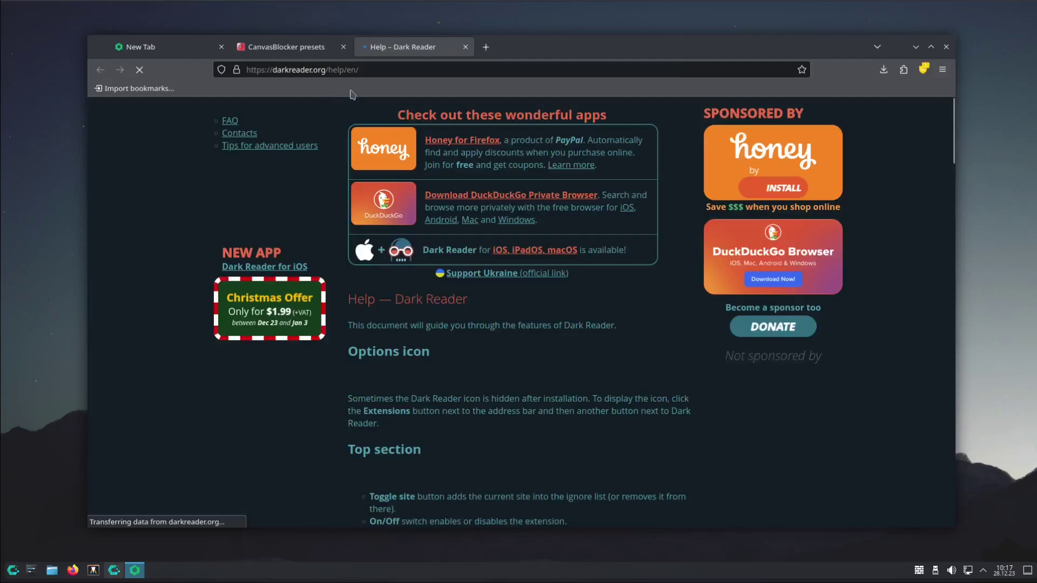
Close the Dark Reader help and CanvasBlocker presets tabs in Cachy Browser
{"action": "left_click", "coordinate": [465, 47]}
{"action": "left_click", "coordinate": [343, 47]}
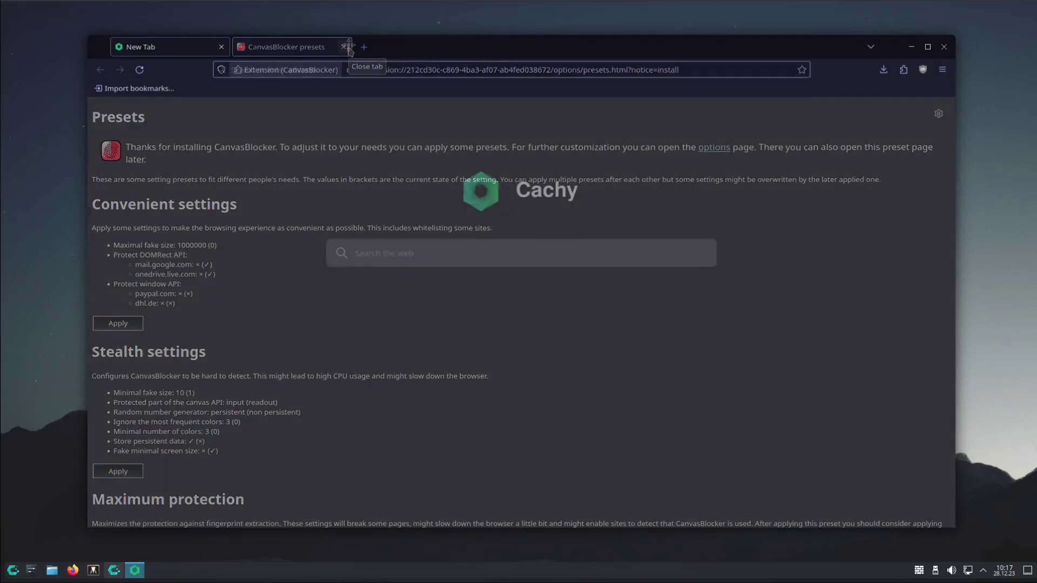
{"action": "left_click_drag", "start_coordinate": [342, 47], "coordinate": [352, 25]}
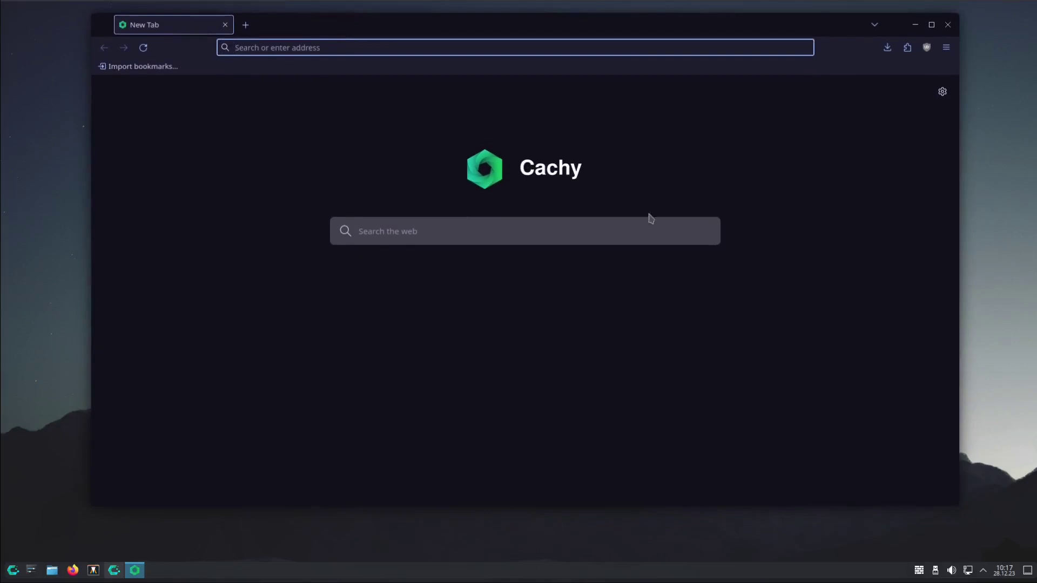
Search the web for 'flatpak', then close the browser and return to CachyOS Hello
{"action": "left_click", "coordinate": [504, 242]}
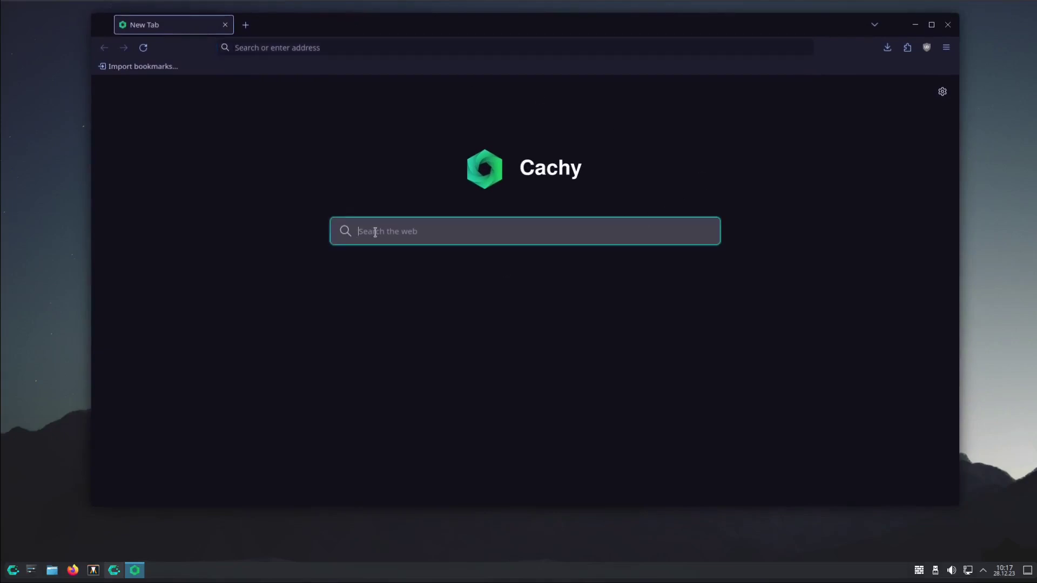
{"action": "type", "text": "flatpak"}
{"action": "key", "text": "Return"}
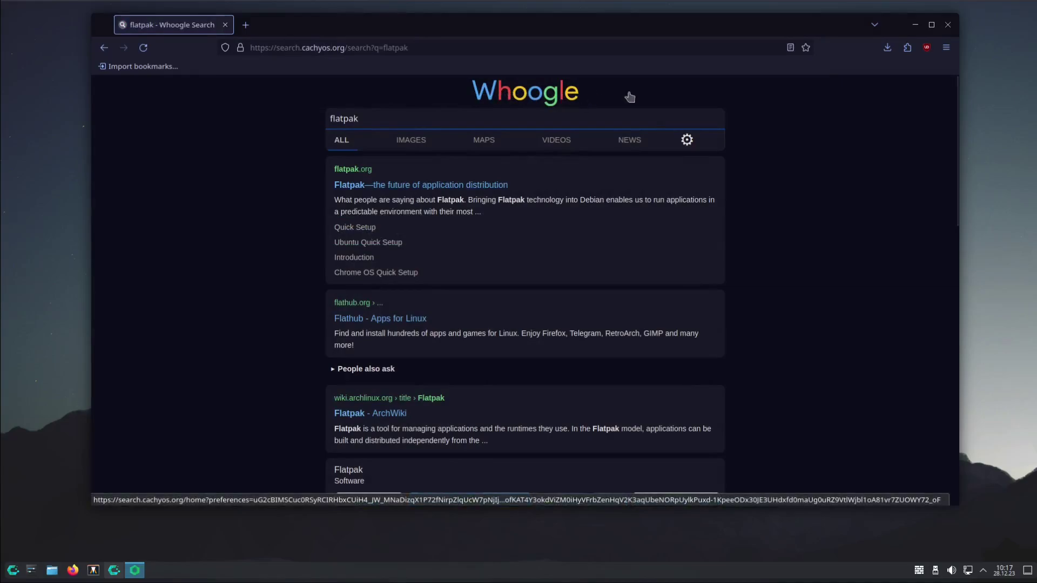
{"action": "left_click", "coordinate": [948, 24]}
{"action": "left_click", "coordinate": [113, 567]}
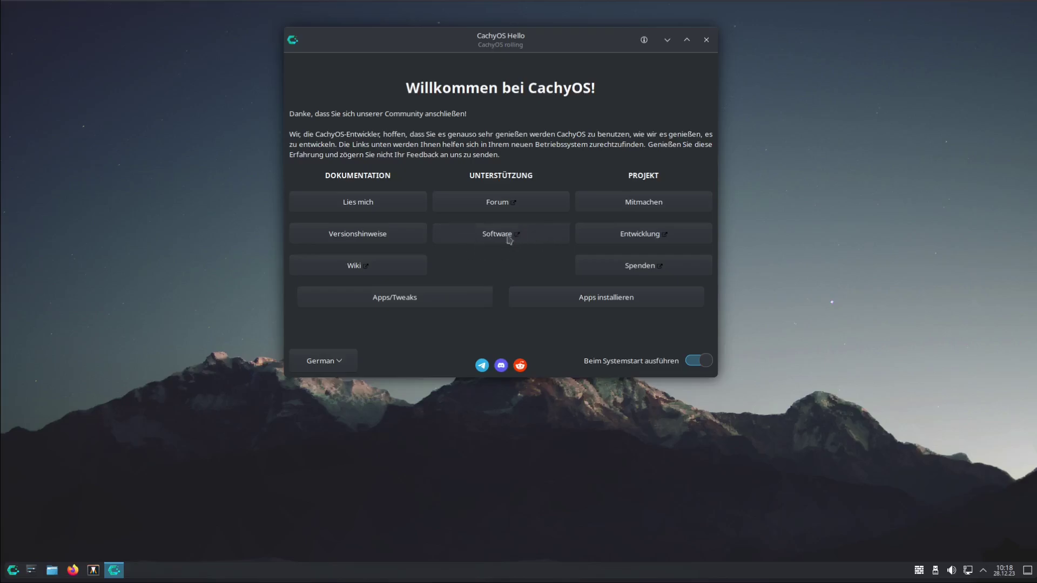
Launch the CachyOS PackageInstaller from Apps/Tweaks, authenticating with the administrator password
{"action": "left_click", "coordinate": [410, 297]}
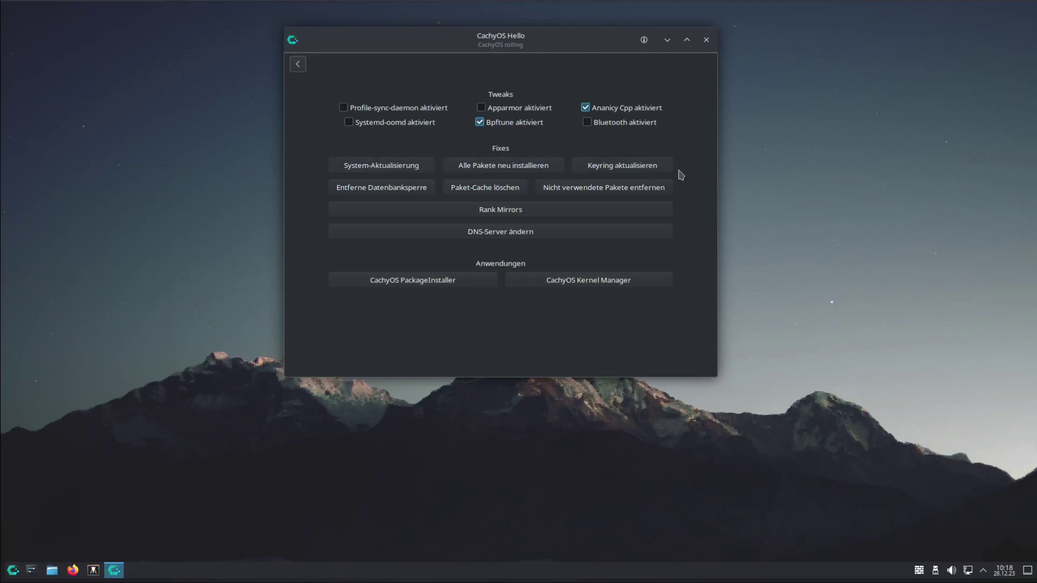
{"action": "left_click", "coordinate": [435, 280]}
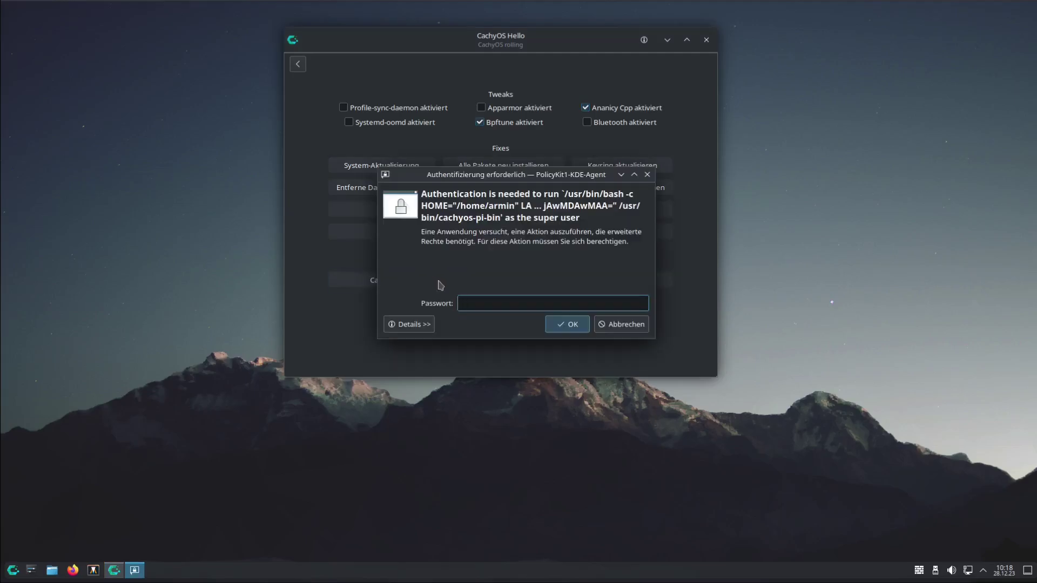
{"action": "type", "text": "••••"}
{"action": "key", "text": "Return"}
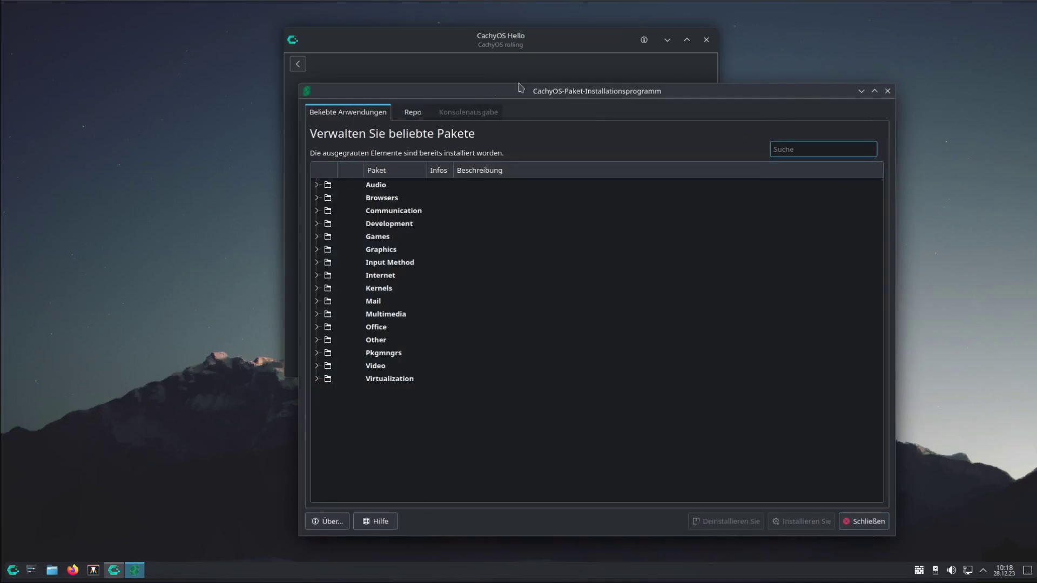
Expand and collapse the Audio, Browsers and Communication package categories
{"action": "left_click_drag", "start_coordinate": [509, 80], "coordinate": [462, 24]}
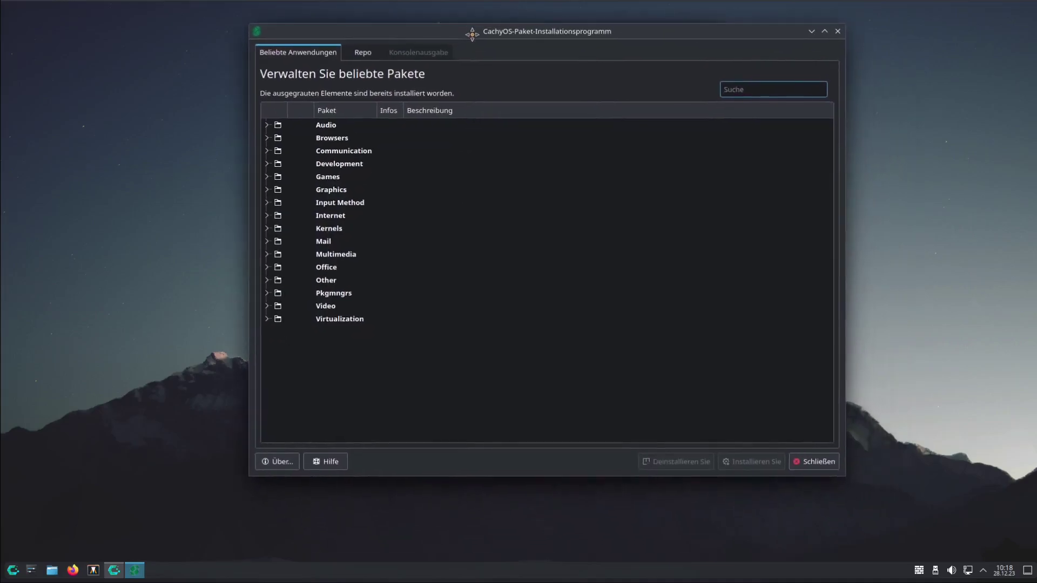
{"action": "left_click", "coordinate": [266, 125]}
{"action": "left_click", "coordinate": [267, 125]}
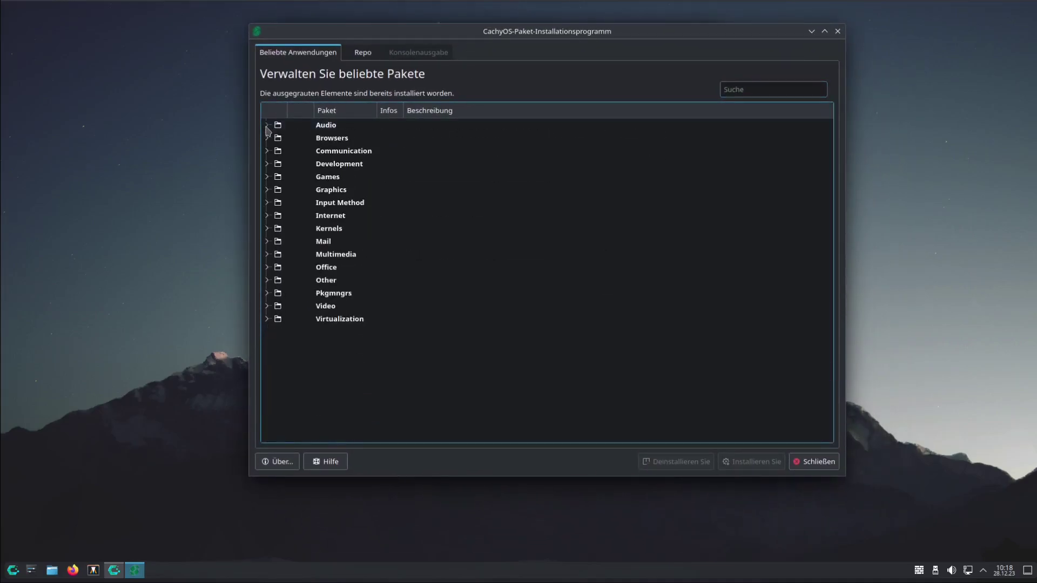
{"action": "left_click", "coordinate": [267, 138]}
{"action": "left_click", "coordinate": [267, 138]}
{"action": "left_click", "coordinate": [267, 152]}
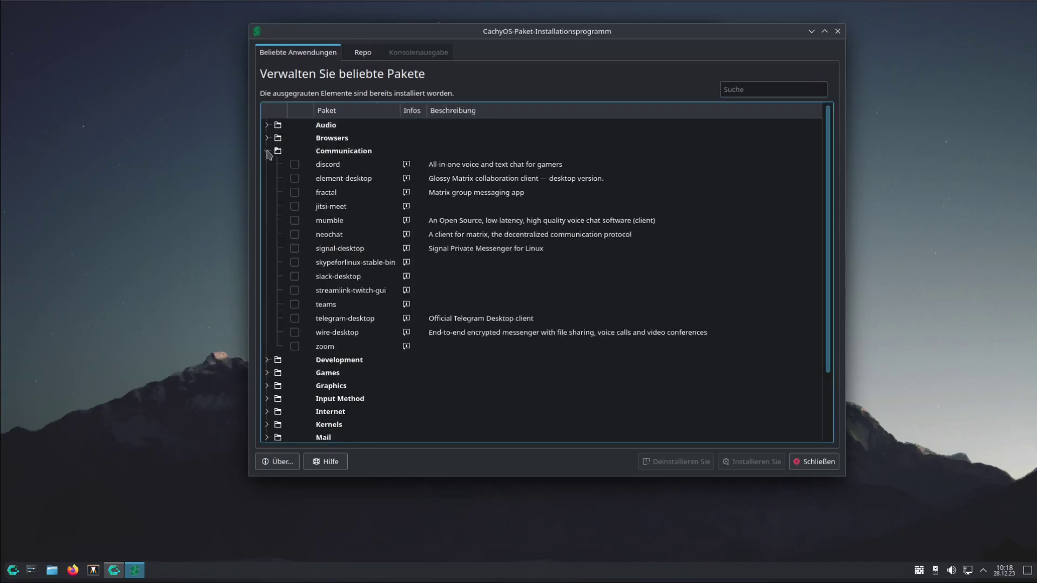
{"action": "left_click", "coordinate": [267, 152]}
Expand Virtualization, toggle Multimedia and Office, then show the Repo package list
{"action": "left_click", "coordinate": [268, 320]}
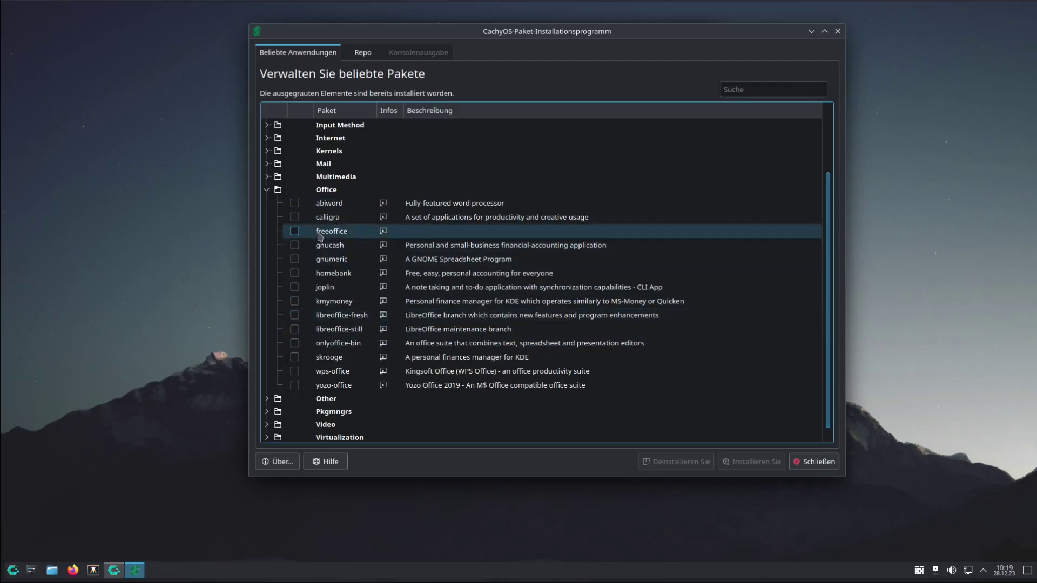
{"action": "left_click", "coordinate": [267, 178]}
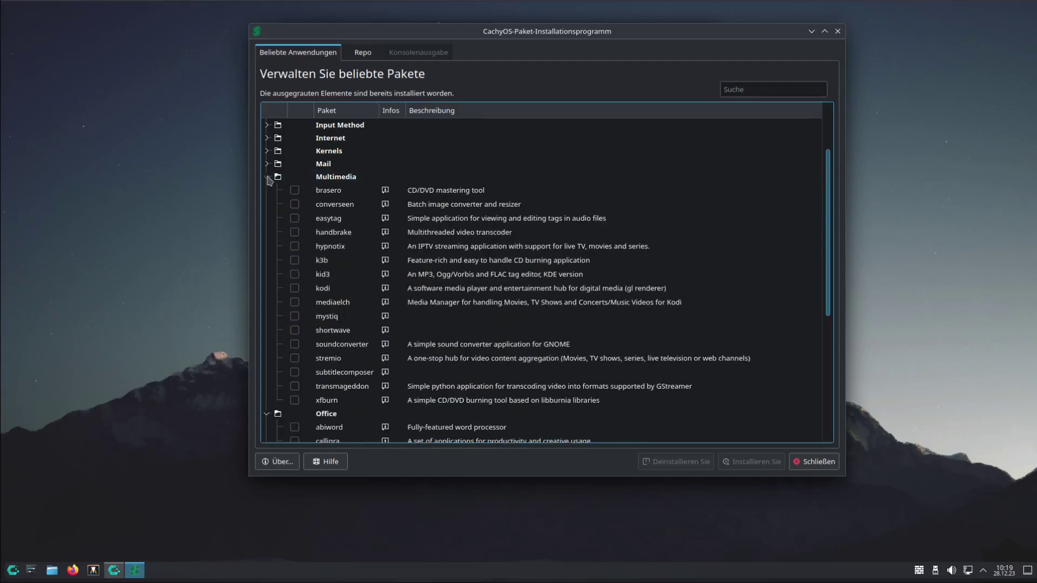
{"action": "left_click", "coordinate": [267, 178]}
{"action": "left_click", "coordinate": [267, 190]}
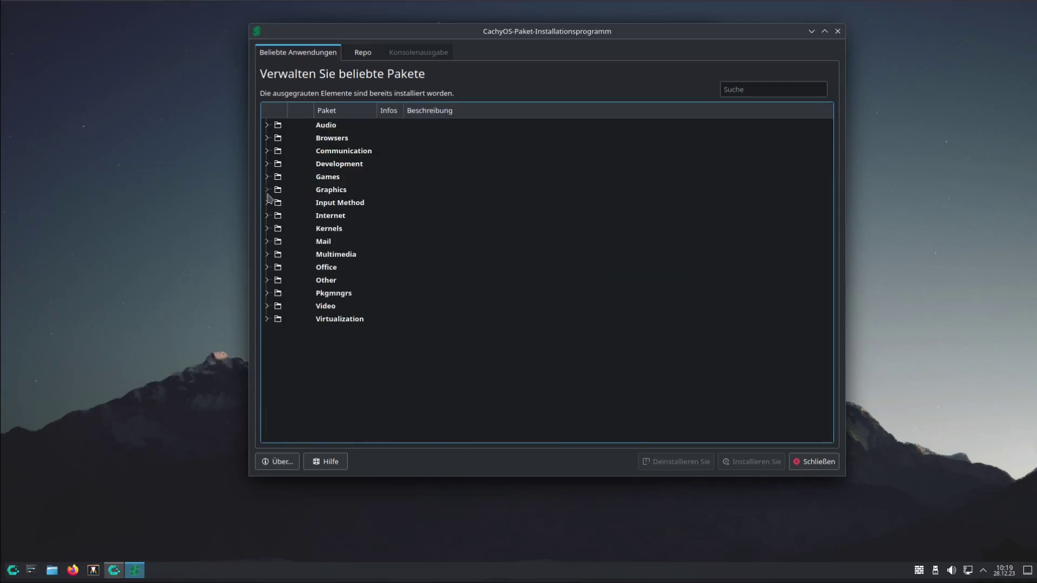
{"action": "left_click", "coordinate": [365, 56]}
{"action": "left_click", "coordinate": [838, 31]}
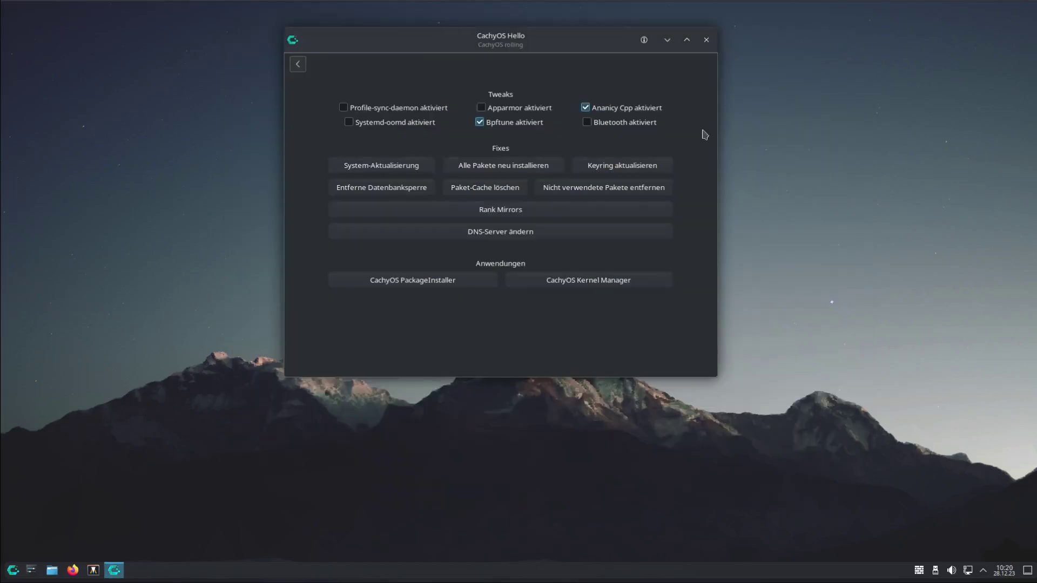
{"action": "left_click", "coordinate": [552, 288]}
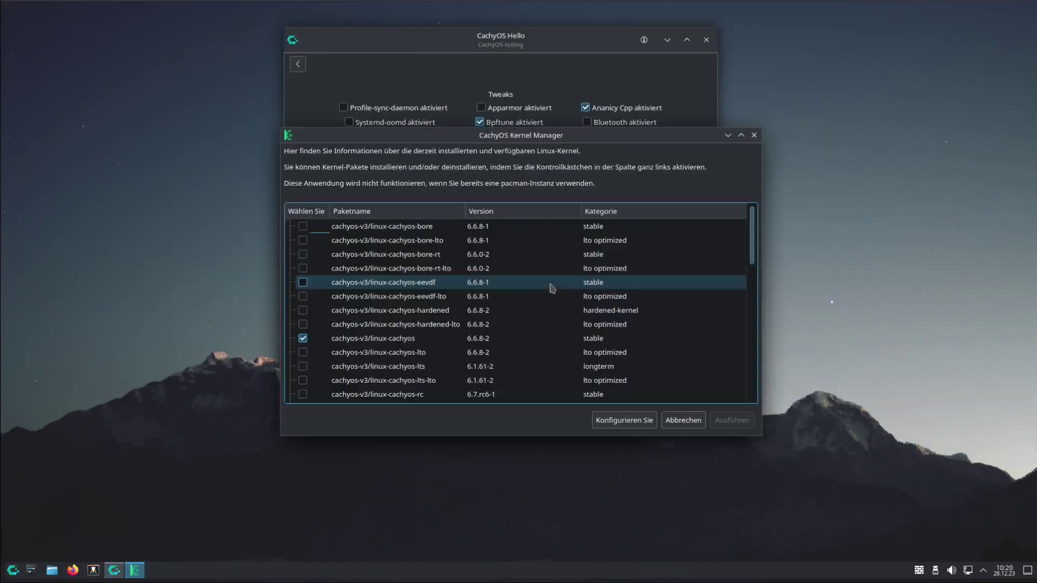
{"action": "scroll", "coordinate": [548, 299], "scroll_direction": "down", "scroll_amount": 3}
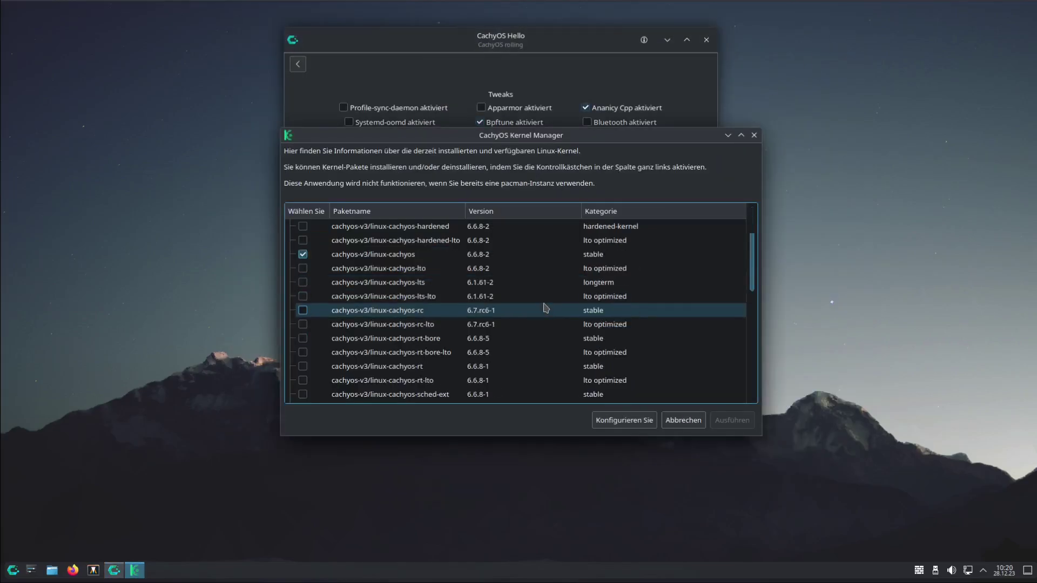
{"action": "scroll", "coordinate": [545, 308], "scroll_direction": "up", "scroll_amount": 3}
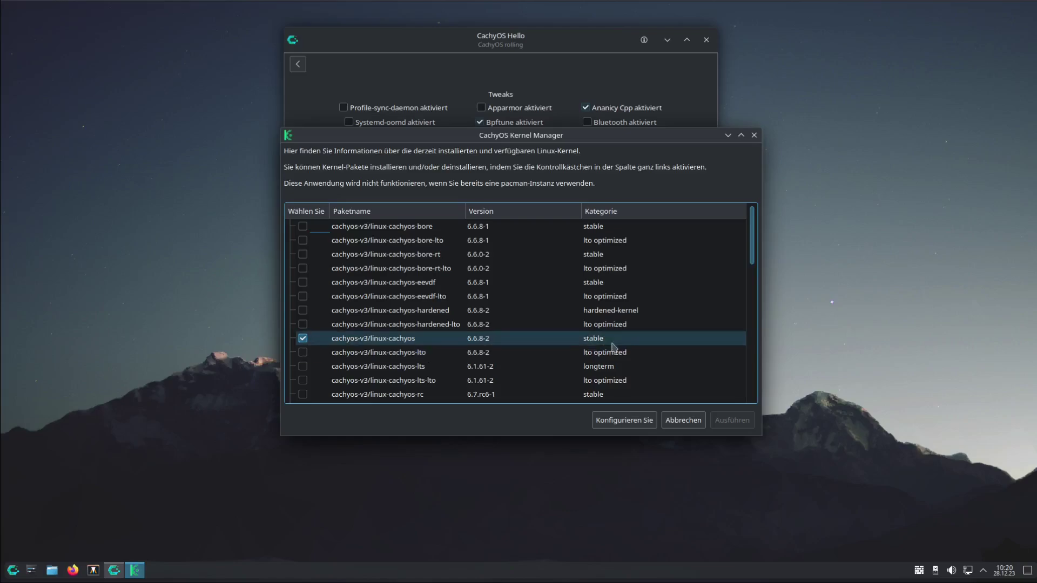
{"action": "scroll", "coordinate": [466, 359], "scroll_direction": "down", "scroll_amount": 4}
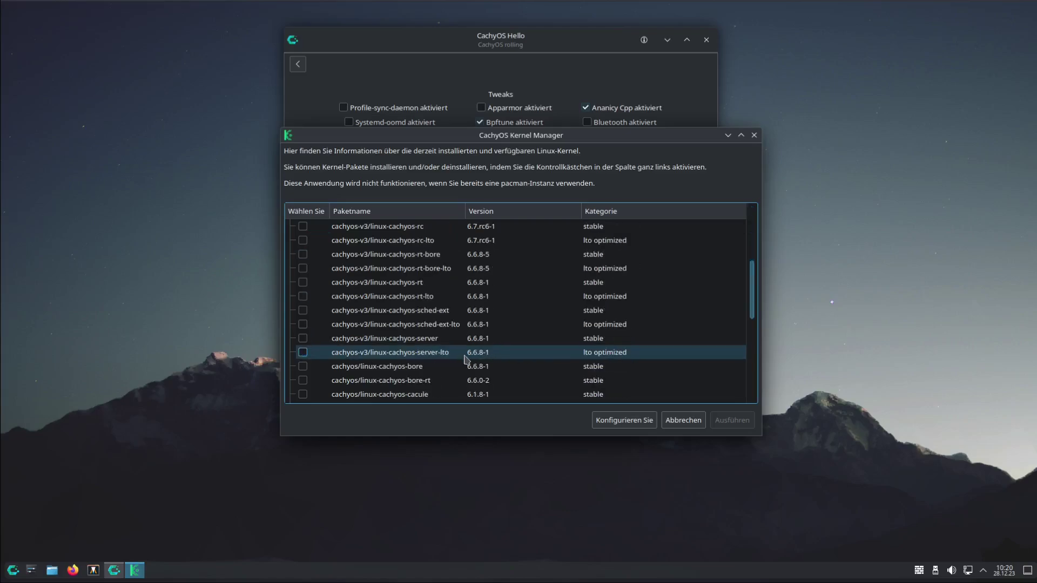
{"action": "scroll", "coordinate": [466, 360], "scroll_direction": "up", "scroll_amount": 4}
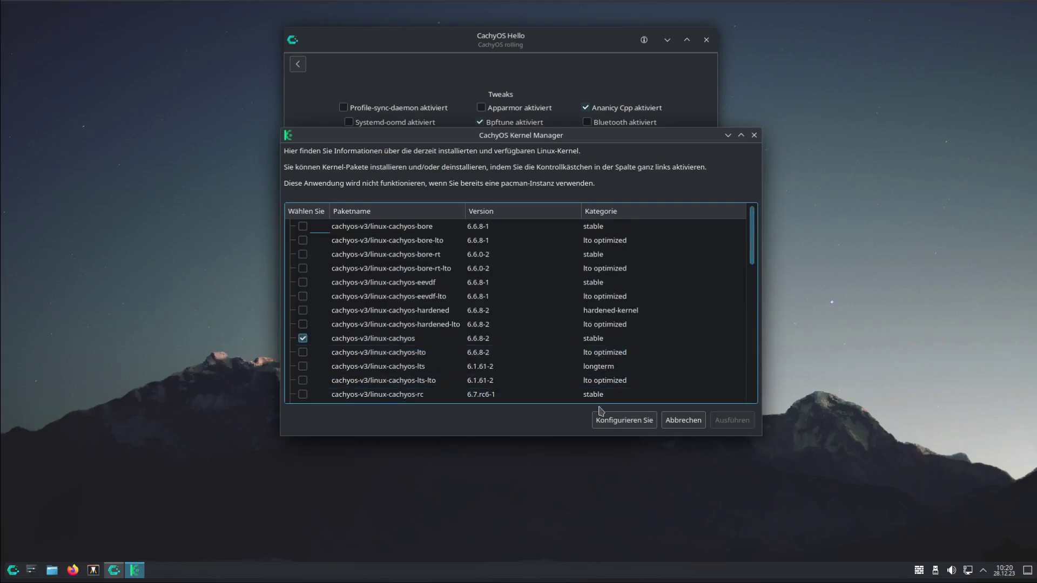
{"action": "left_click", "coordinate": [754, 135]}
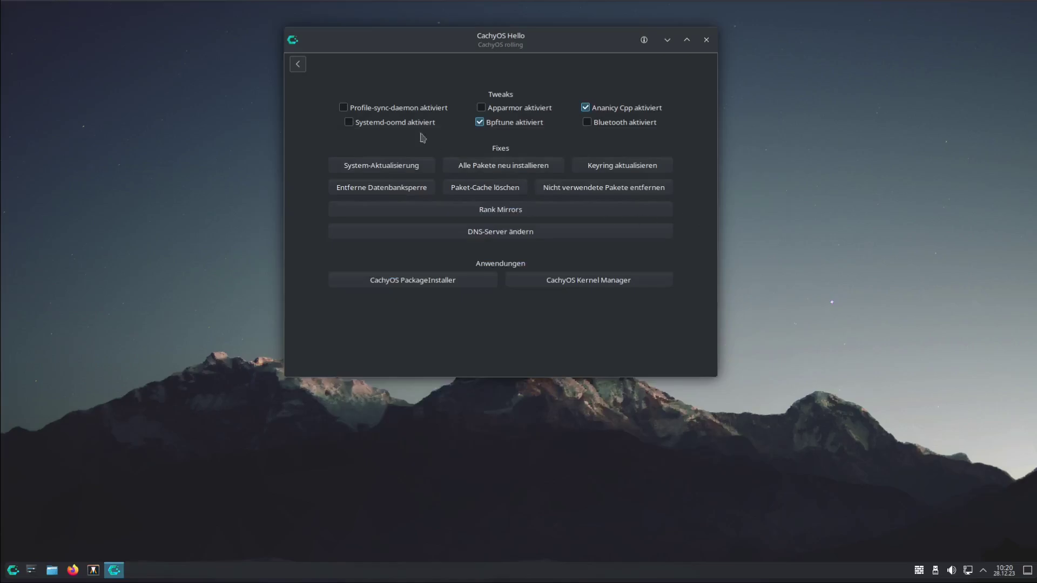
Return to the CachyOS Hello welcome page and switch off 'Beim Systemstart ausführen'
{"action": "left_click", "coordinate": [297, 64]}
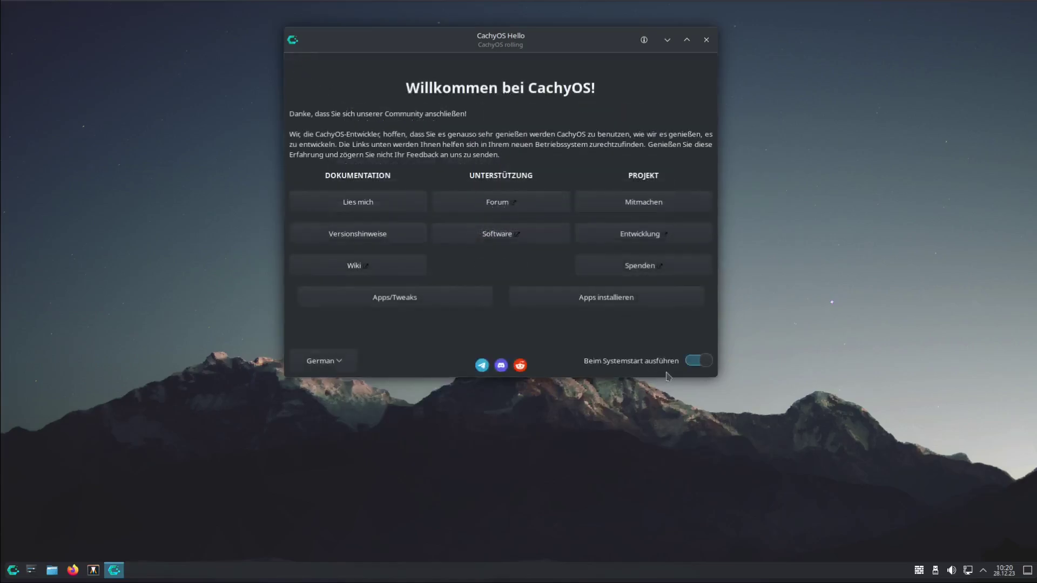
{"action": "left_click", "coordinate": [697, 361]}
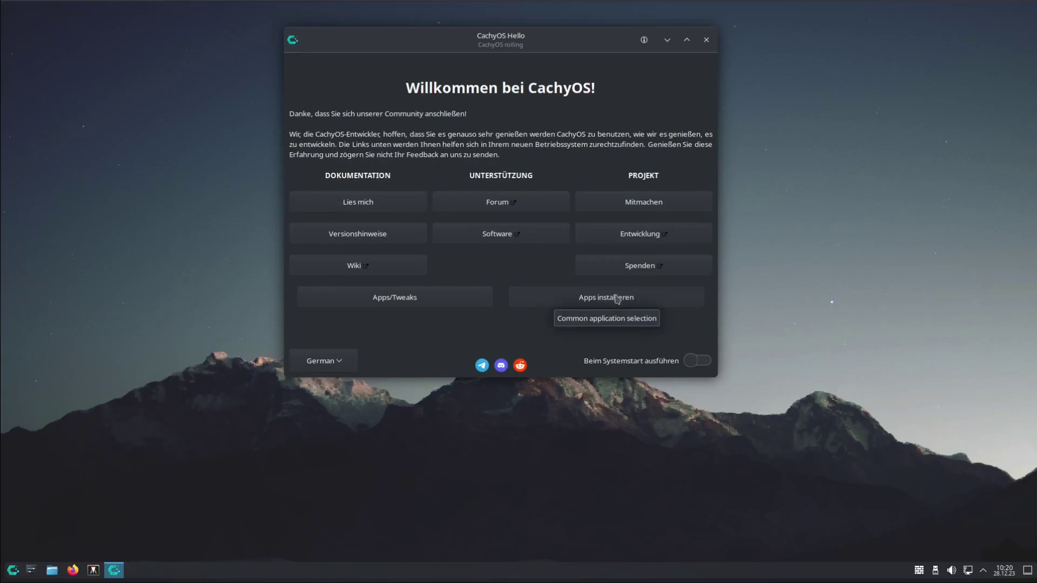
Close CachyOS Hello, search 'soft' in the application menu and launch Octopi
{"action": "left_click", "coordinate": [706, 40]}
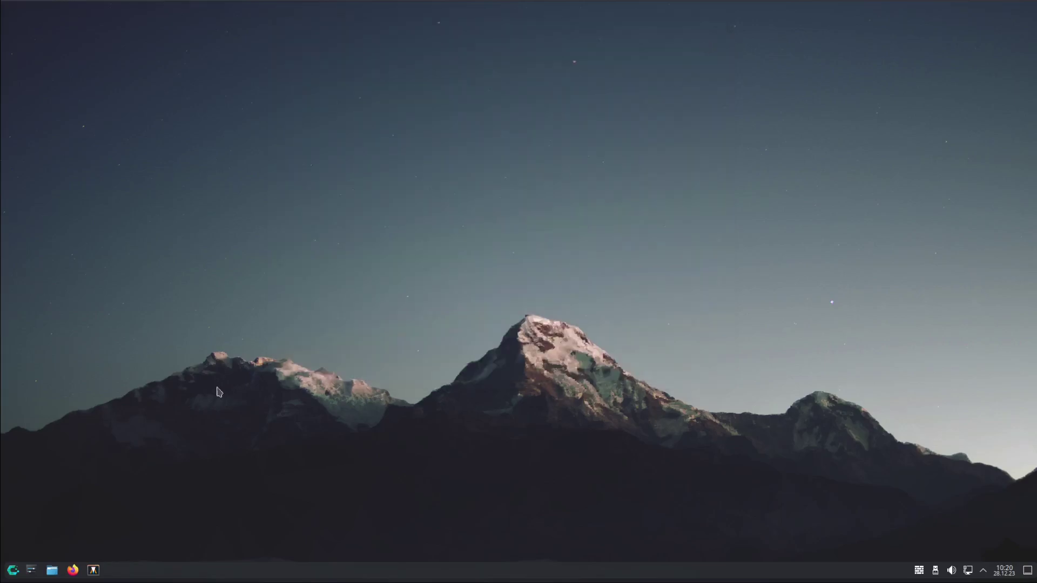
{"action": "left_click", "coordinate": [13, 570]}
{"action": "mouse_move", "coordinate": [90, 477]}
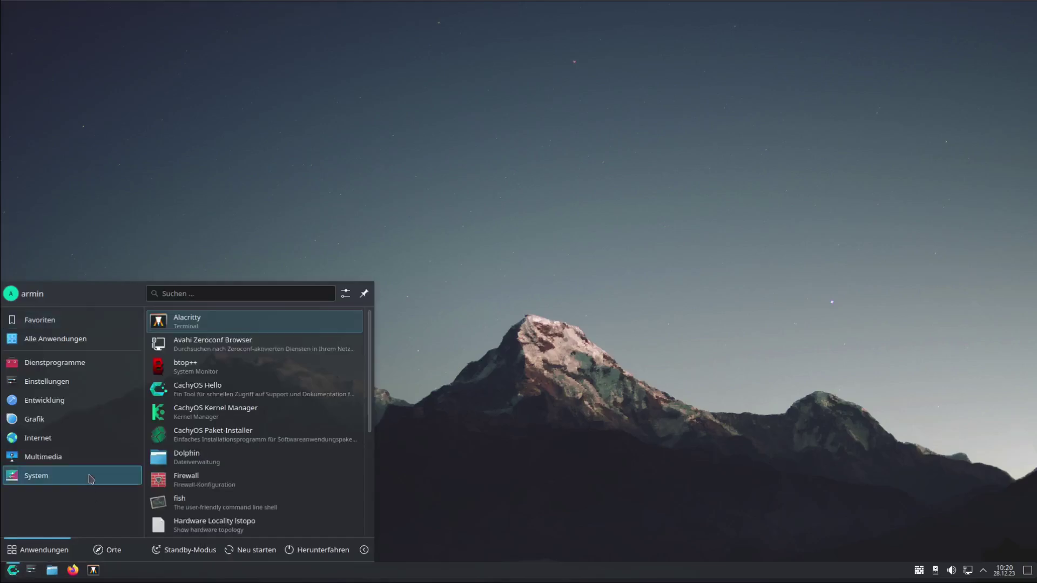
{"action": "left_click", "coordinate": [248, 293]}
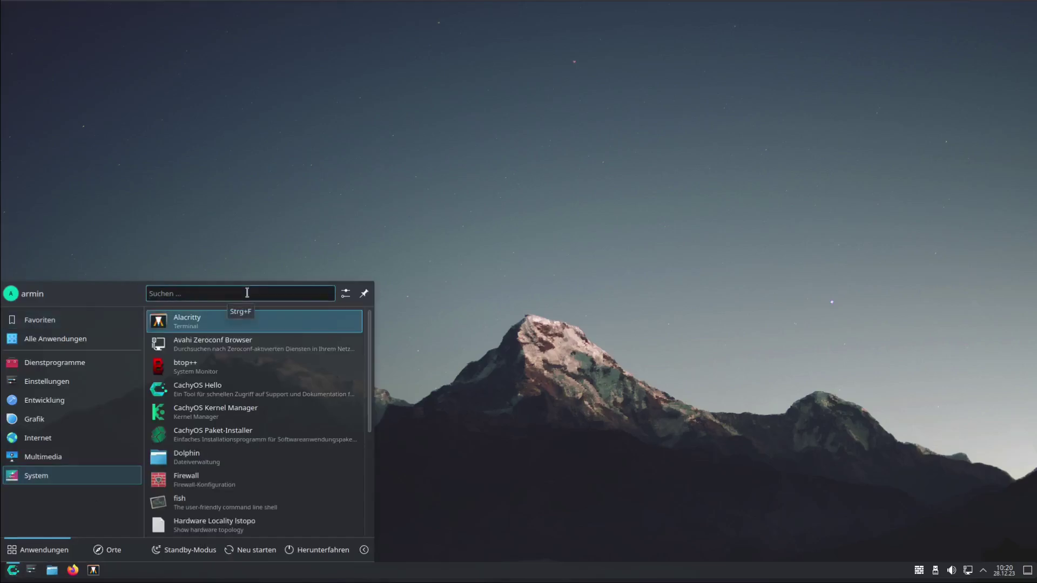
{"action": "type", "text": "softw"}
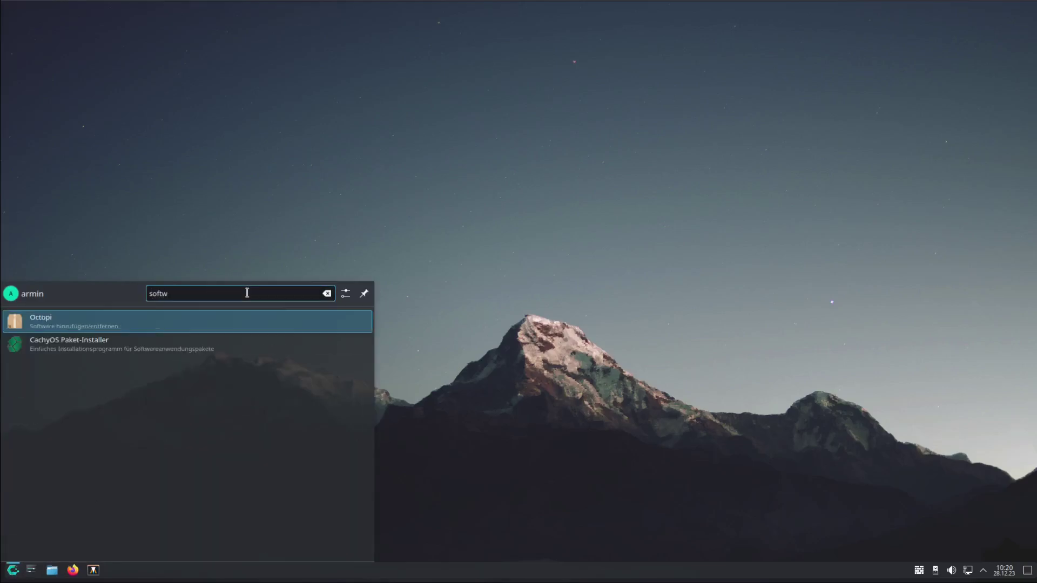
{"action": "left_click", "coordinate": [106, 321]}
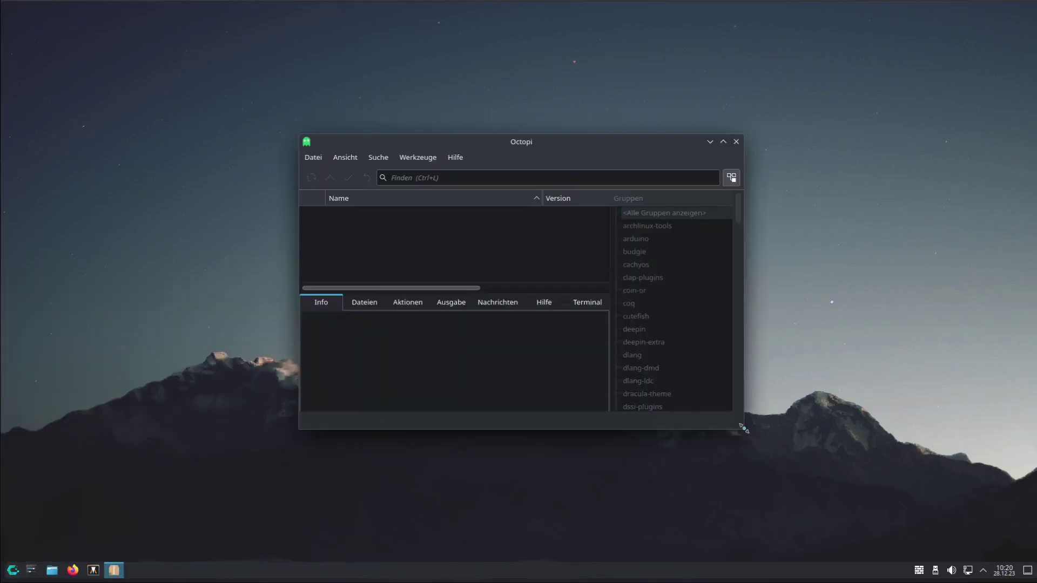
Enlarge Octopi, search for 'wps' and show the wps-office-mime package details
{"action": "left_click_drag", "start_coordinate": [741, 431], "coordinate": [910, 537]}
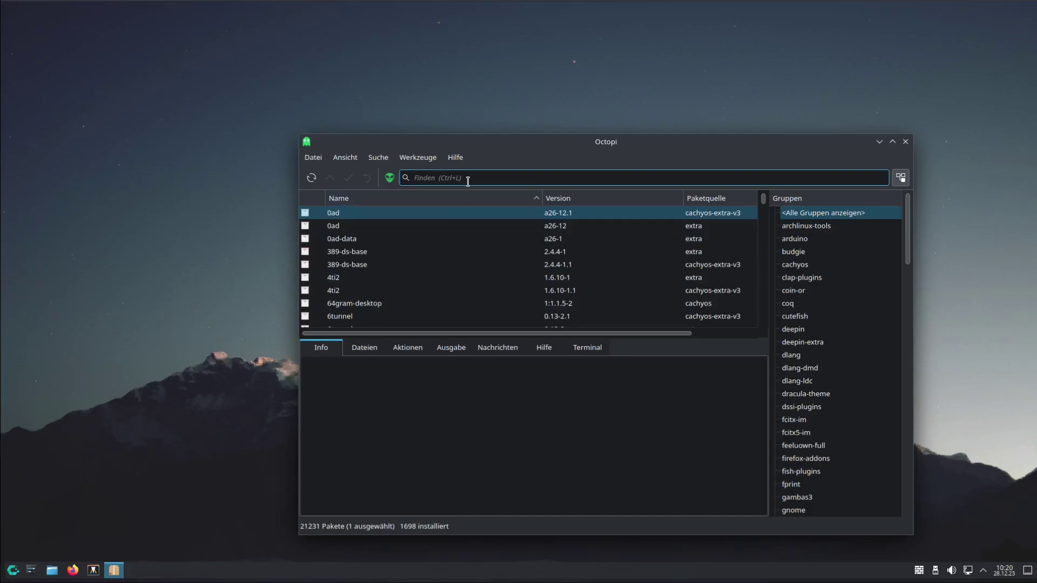
{"action": "type", "text": "w"}
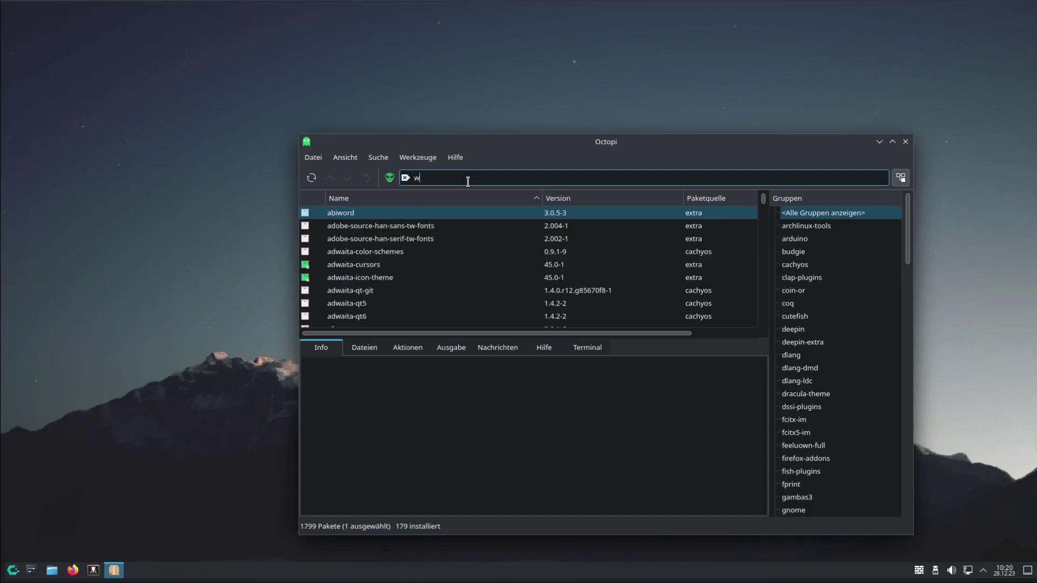
{"action": "type", "text": "ps"}
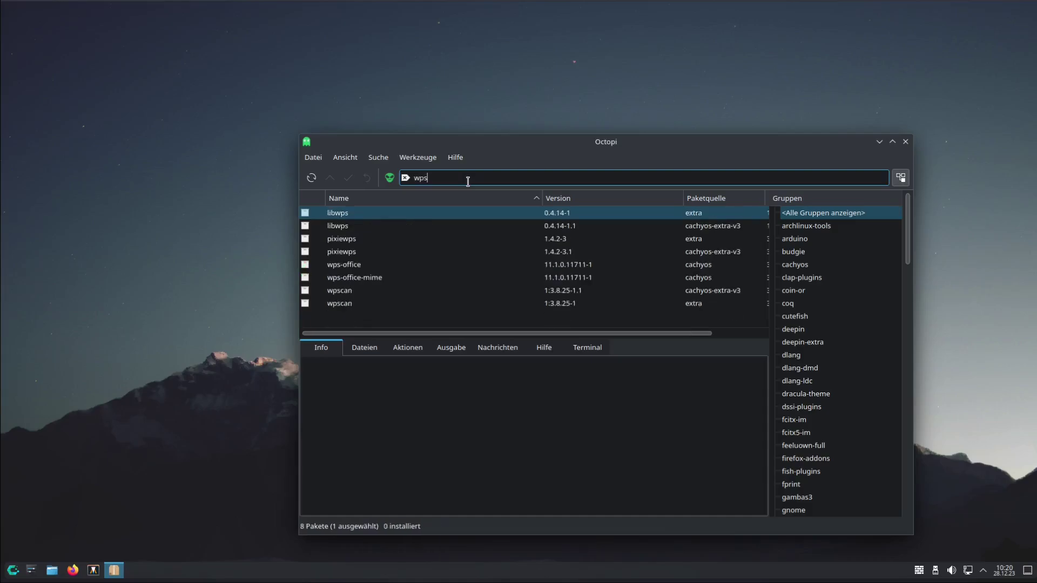
{"action": "left_click", "coordinate": [349, 278]}
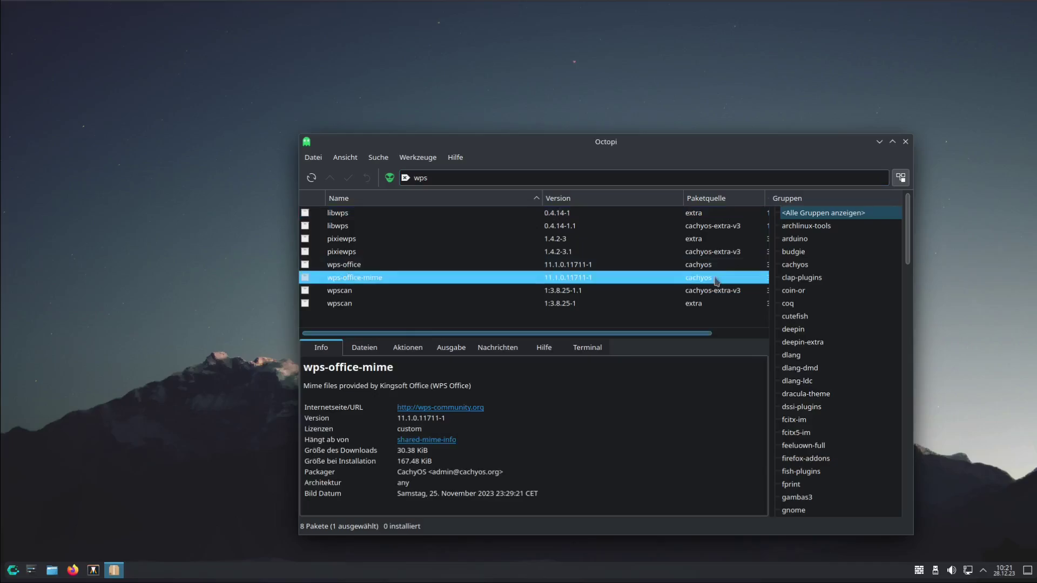
Look through Octopi's AUR, column and backend settings, then close Octopi
{"action": "left_click", "coordinate": [417, 160]}
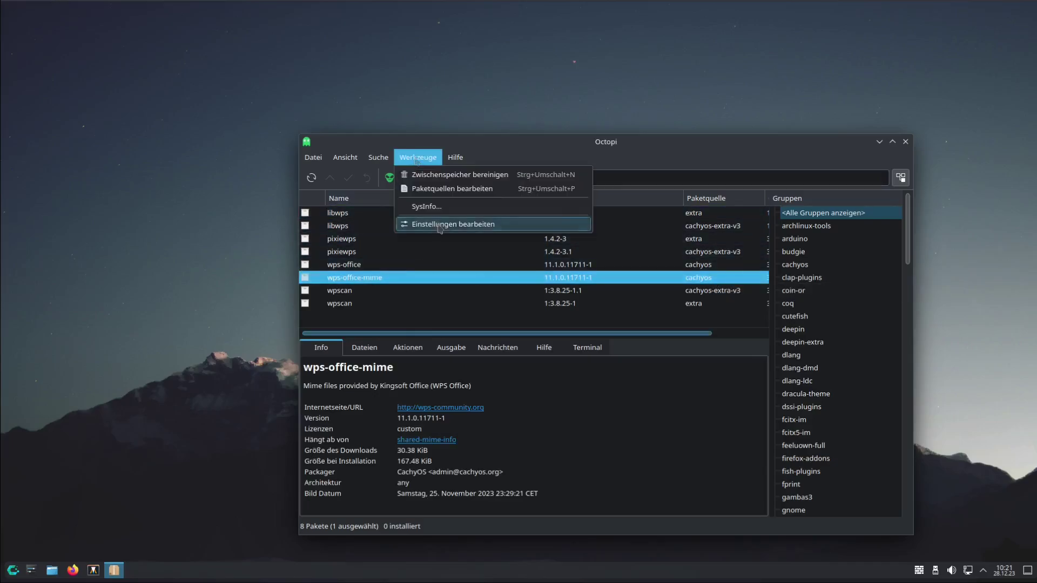
{"action": "left_click", "coordinate": [440, 229]}
{"action": "left_click", "coordinate": [537, 216]}
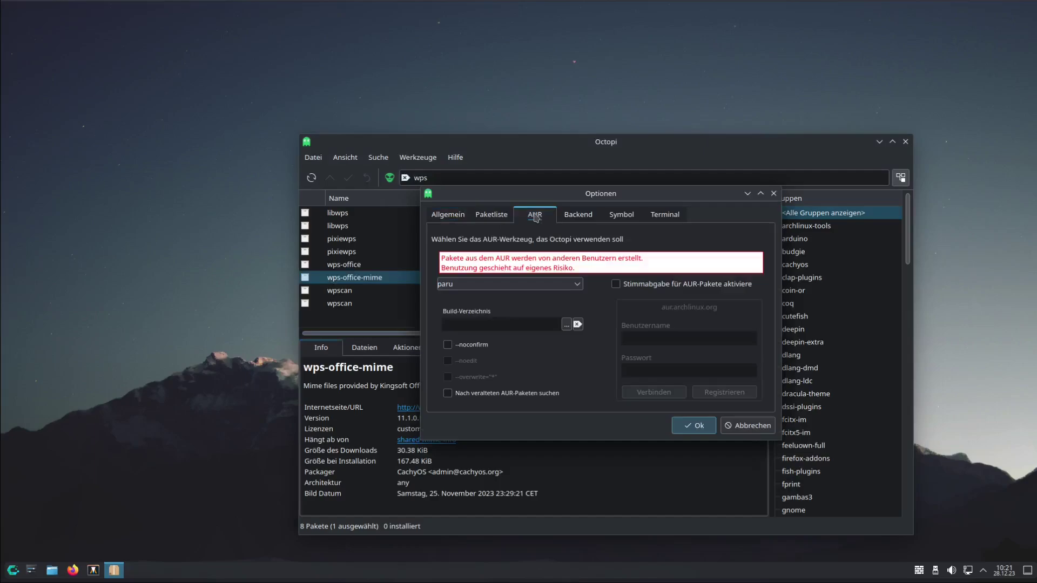
{"action": "left_click", "coordinate": [491, 214]}
{"action": "left_click", "coordinate": [546, 216]}
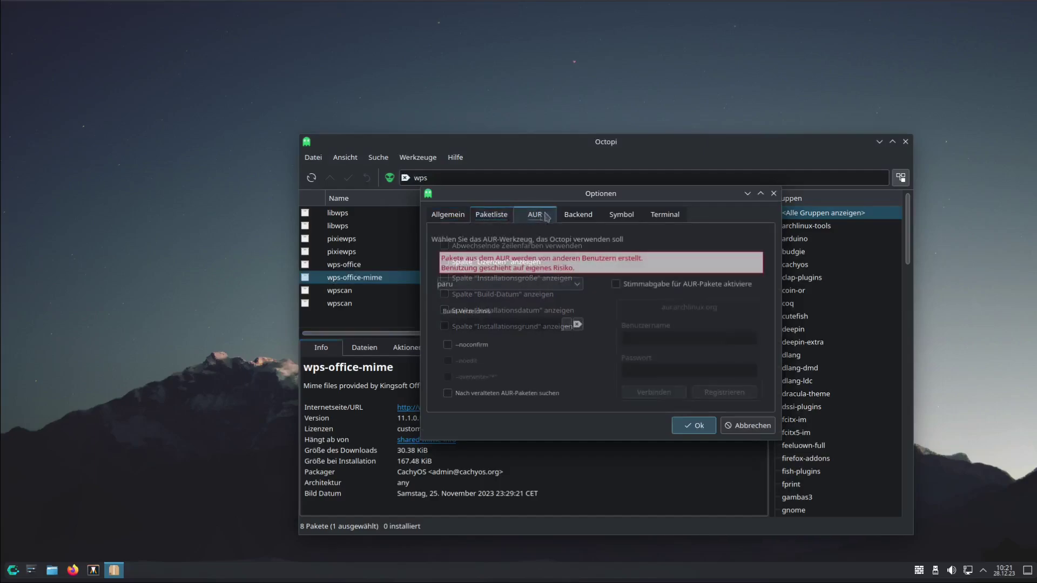
{"action": "left_click", "coordinate": [576, 215]}
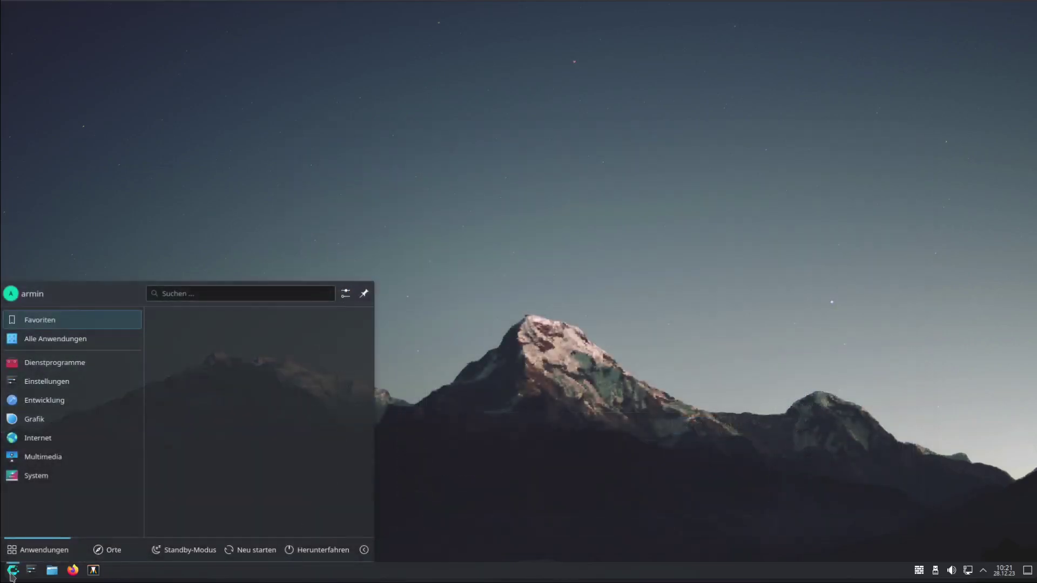
{"action": "left_click", "coordinate": [429, 392]}
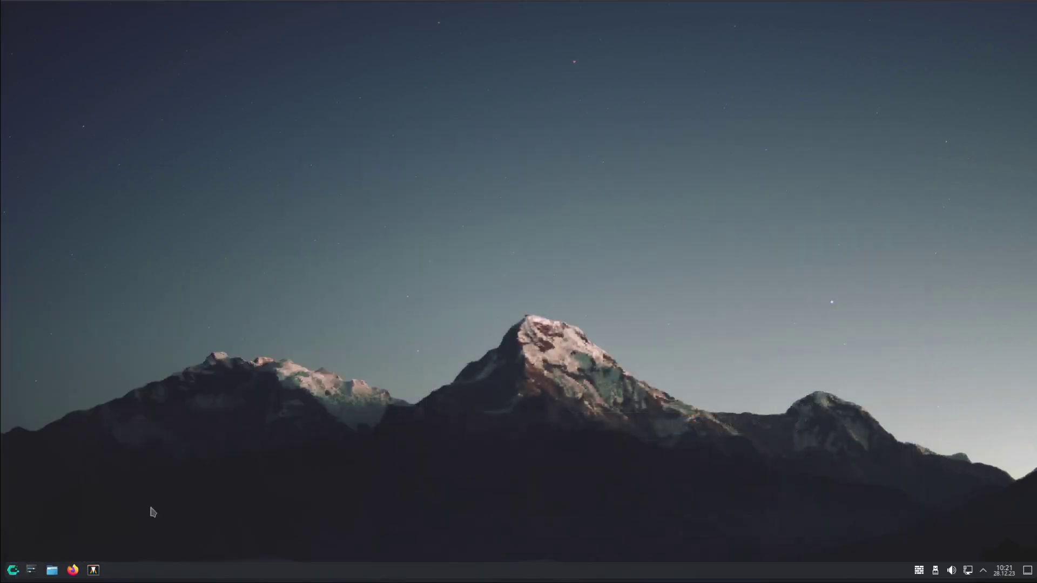
Open Alacritty with its fastfetch summary, then enlarge it and move it up and left
{"action": "left_click", "coordinate": [93, 570]}
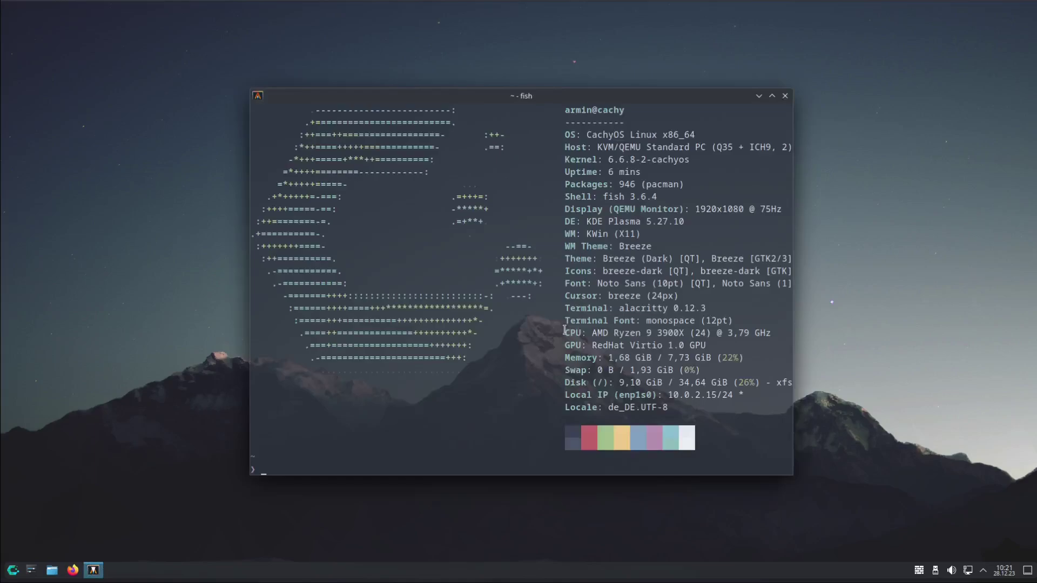
{"action": "left_click_drag", "start_coordinate": [794, 475], "coordinate": [910, 516]}
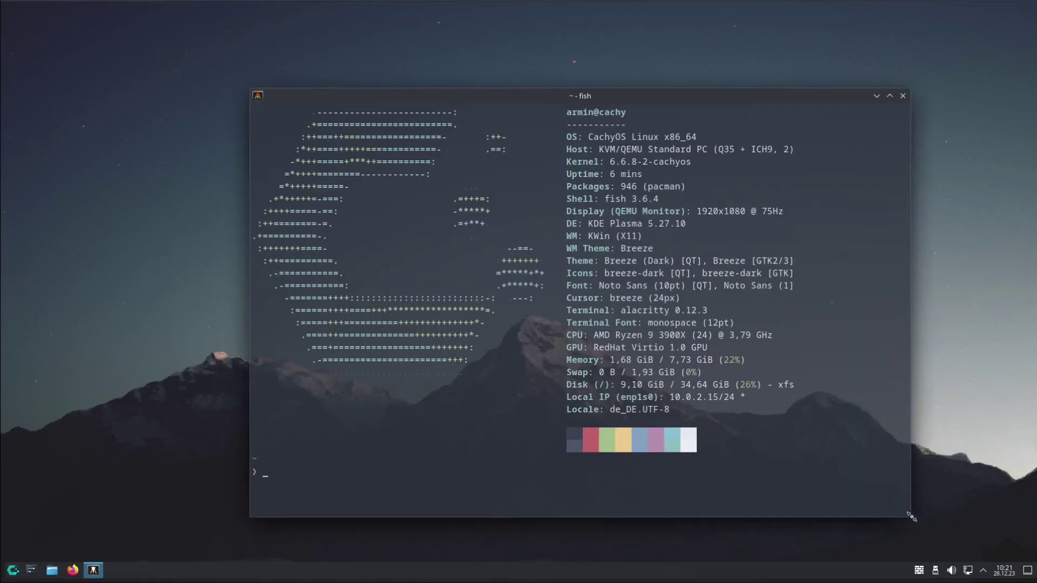
{"action": "left_click_drag", "start_coordinate": [684, 98], "coordinate": [646, 61]}
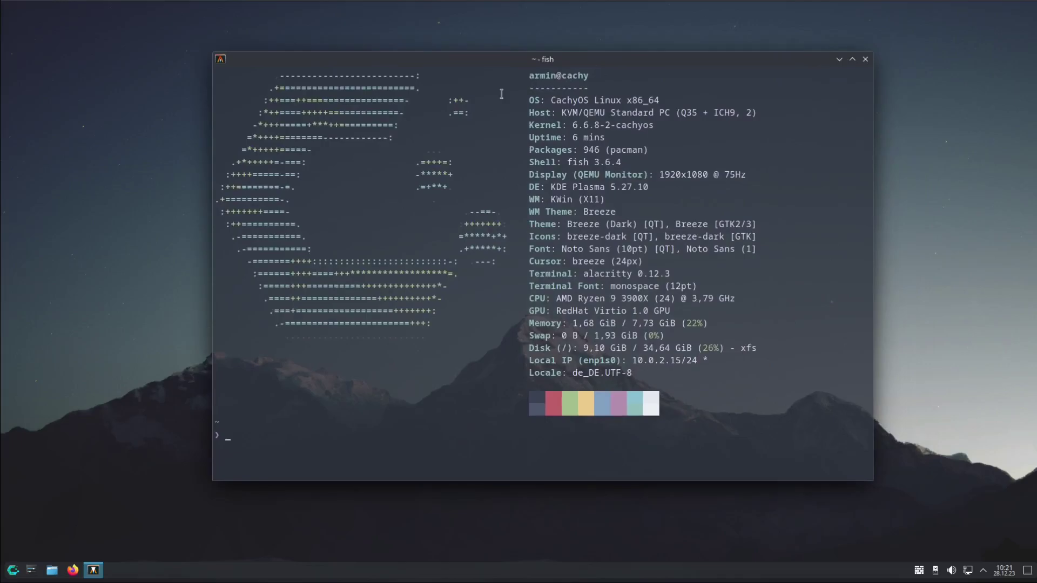
{"action": "left_click_drag", "start_coordinate": [603, 151], "coordinate": [583, 151]}
{"action": "left_click_drag", "start_coordinate": [256, 371], "coordinate": [194, 359]}
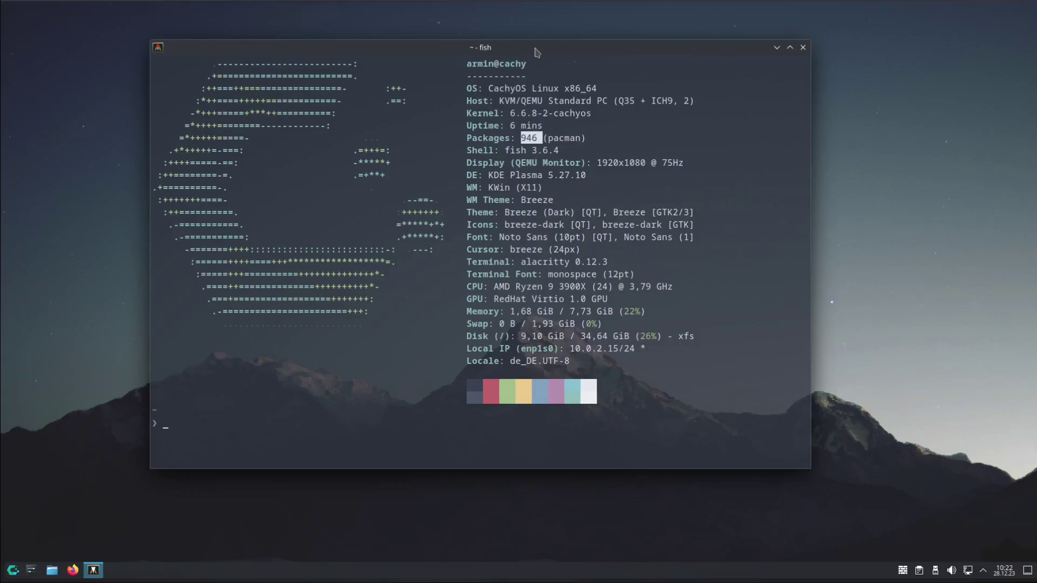
{"action": "left_click", "coordinate": [202, 427]}
Run sudo pacman -Syu with the admin password, which finds nothing to do, then close the terminal
{"action": "type", "text": "sudo pacman -Syu"}
{"action": "key", "text": "Return"}
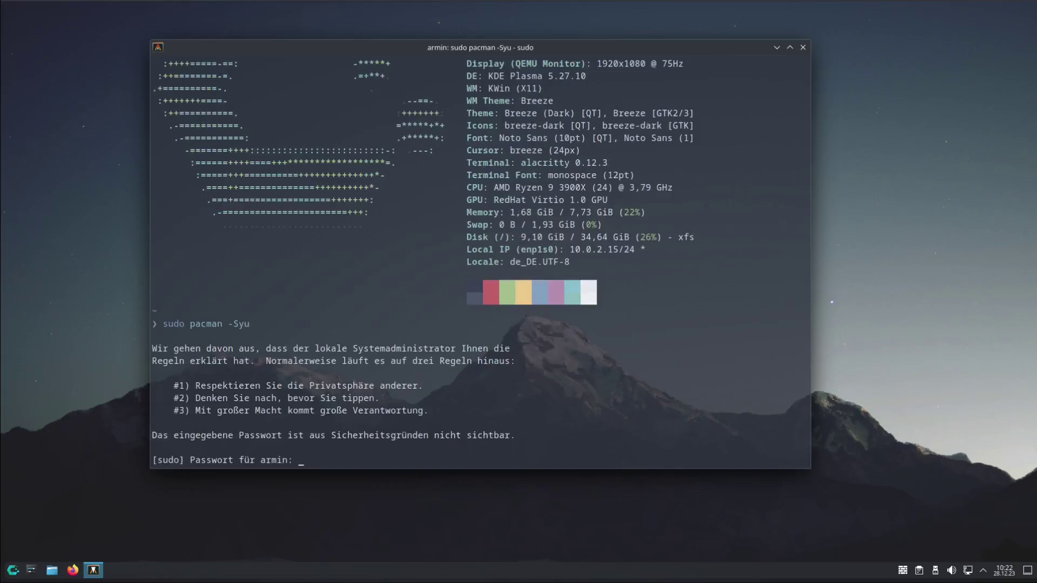
{"action": "key", "text": "Return"}
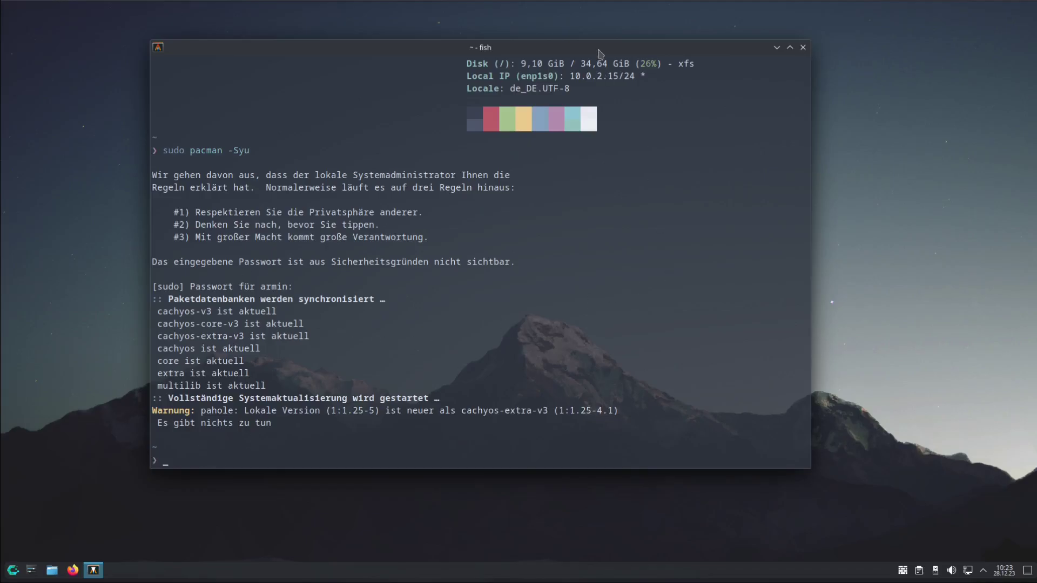
{"action": "left_click_drag", "start_coordinate": [600, 51], "coordinate": [598, 80]}
{"action": "left_click", "coordinate": [802, 75]}
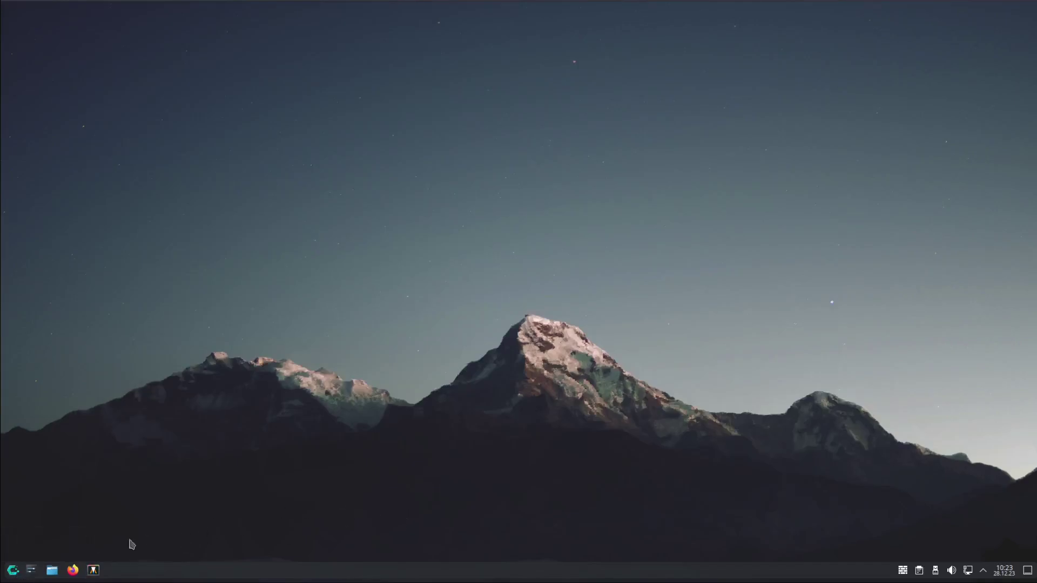
{"action": "left_click", "coordinate": [32, 572]}
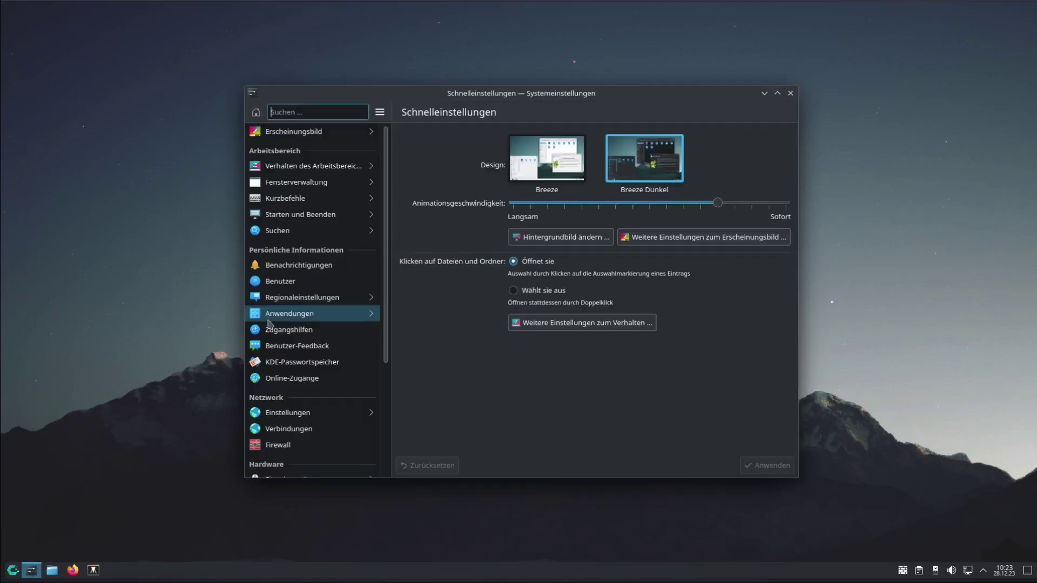
{"action": "left_click", "coordinate": [327, 171]}
{"action": "left_click", "coordinate": [346, 149]}
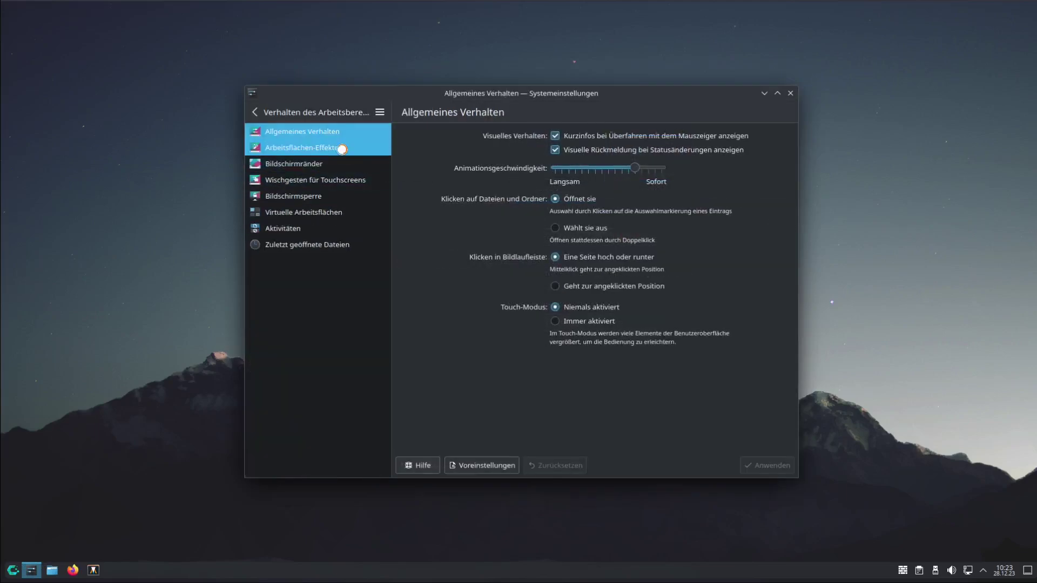
{"action": "scroll", "coordinate": [576, 310], "scroll_direction": "down", "scroll_amount": 5}
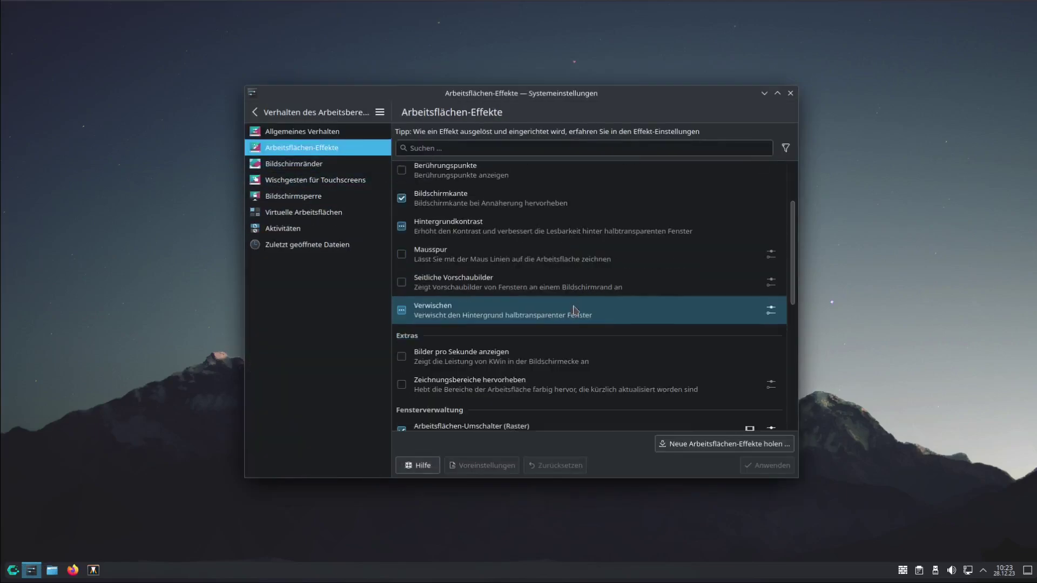
{"action": "scroll", "coordinate": [575, 310], "scroll_direction": "down", "scroll_amount": 6}
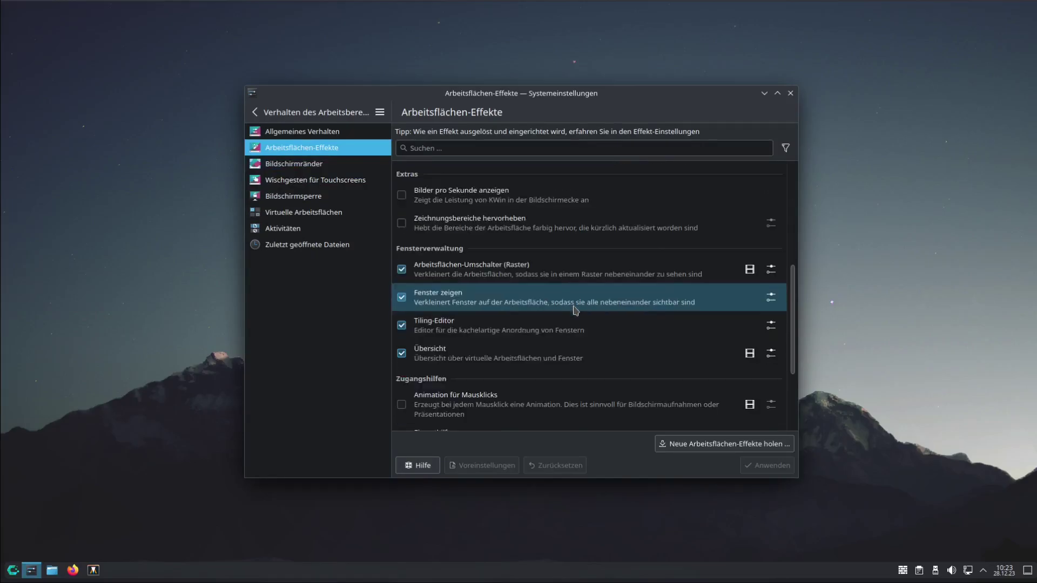
{"action": "scroll", "coordinate": [459, 400], "scroll_direction": "up", "scroll_amount": 7}
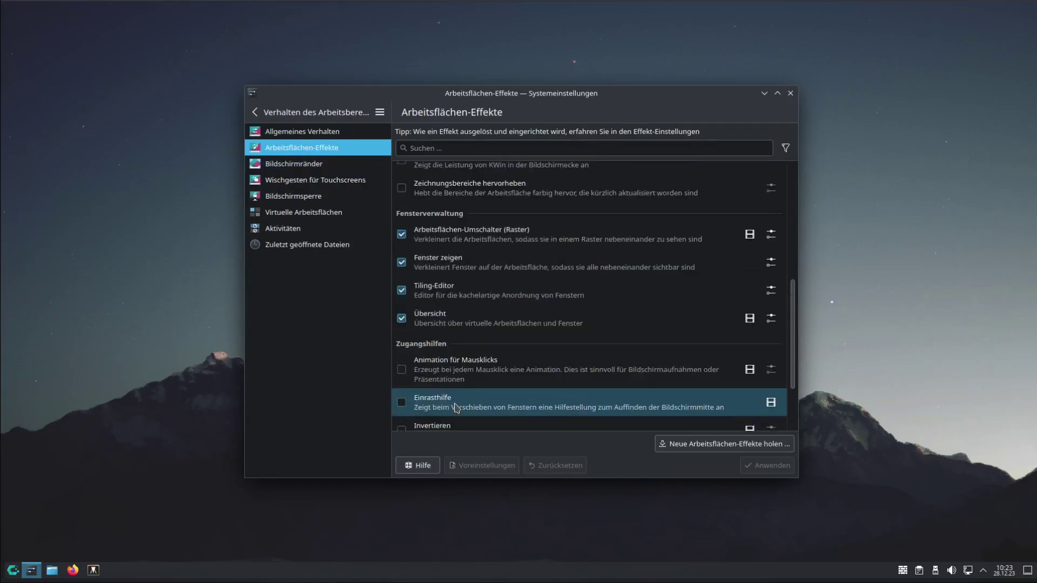
{"action": "scroll", "coordinate": [457, 408], "scroll_direction": "up", "scroll_amount": 5}
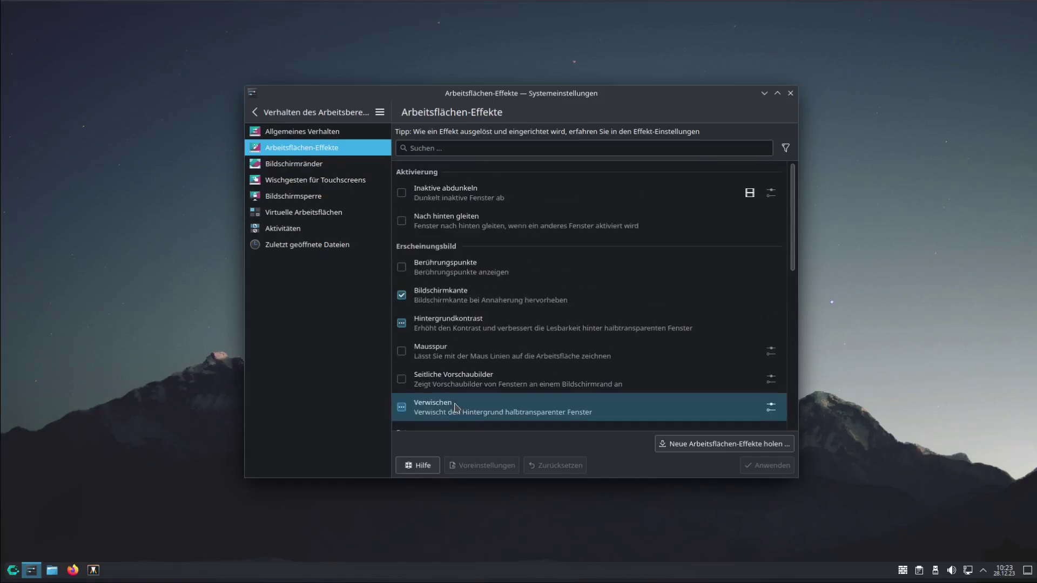
{"action": "left_click", "coordinate": [790, 93]}
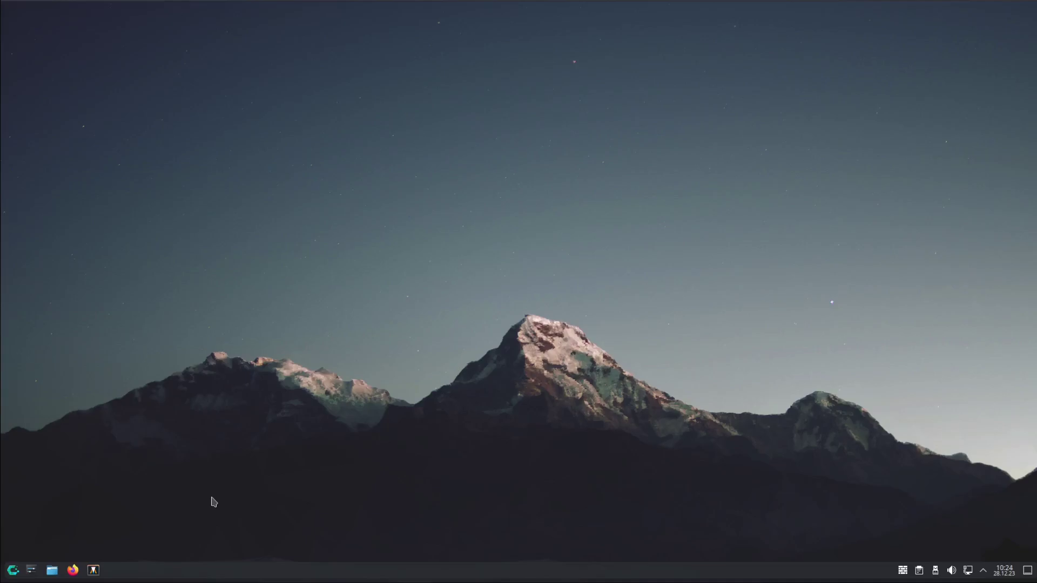
{"action": "left_click", "coordinate": [13, 570]}
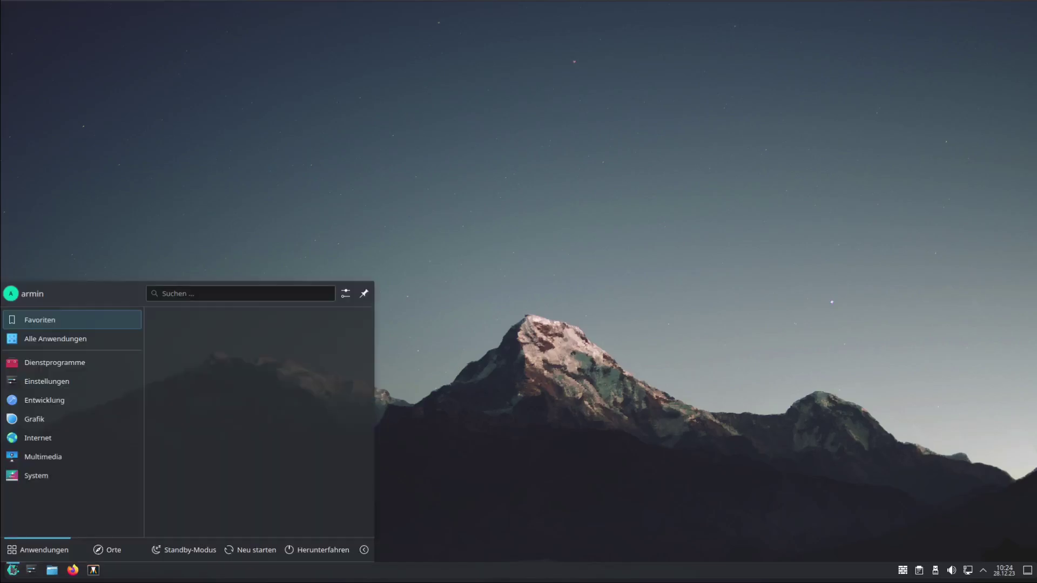
{"action": "left_click", "coordinate": [45, 476]}
{"action": "scroll", "coordinate": [205, 459], "scroll_direction": "down", "scroll_amount": 5}
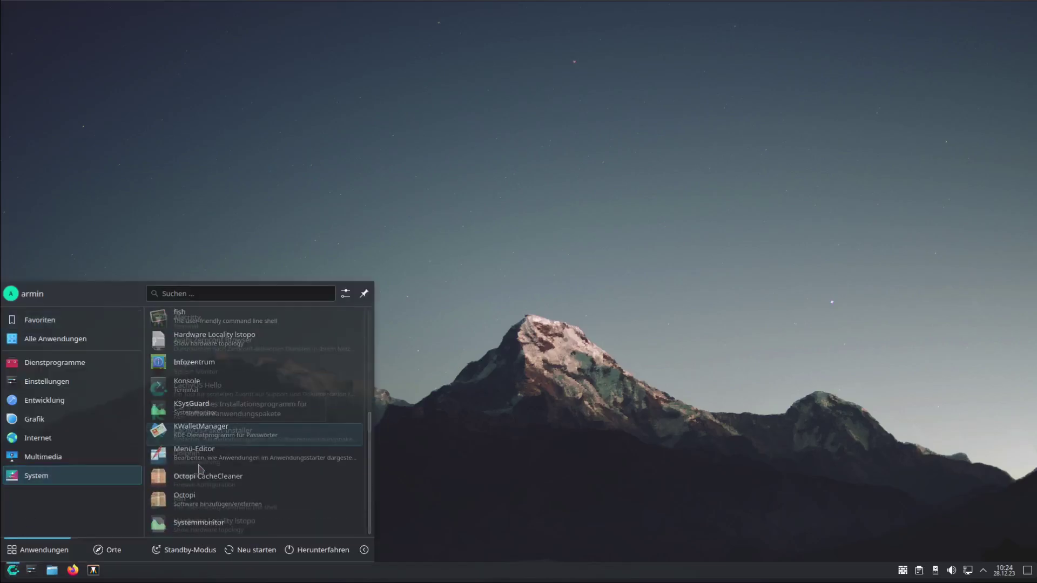
{"action": "scroll", "coordinate": [205, 443], "scroll_direction": "up", "scroll_amount": 5}
{"action": "left_click", "coordinate": [206, 435]}
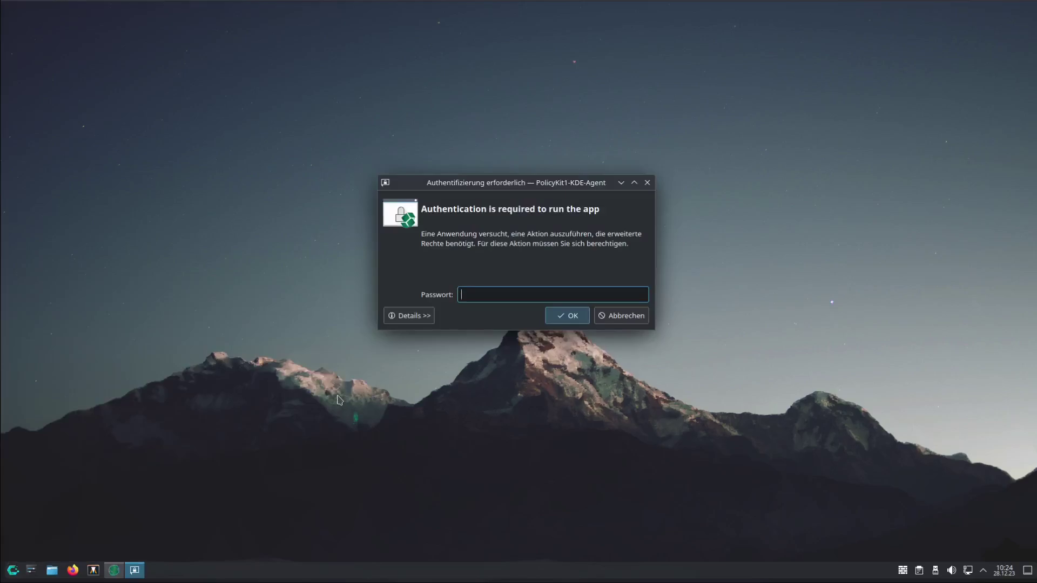
{"action": "type", "text": "****"}
{"action": "key", "text": "Return"}
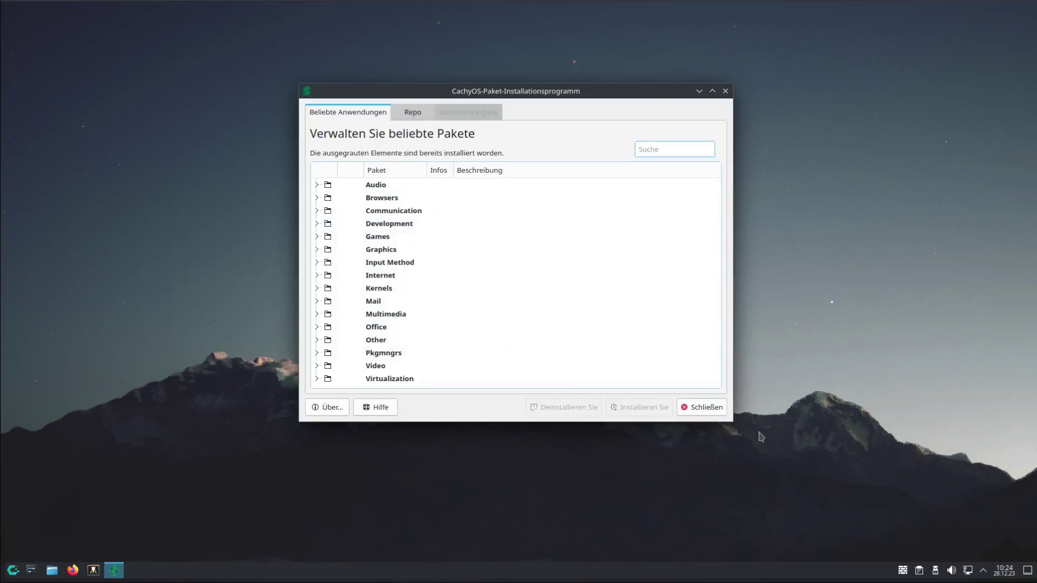
{"action": "left_click", "coordinate": [835, 91]}
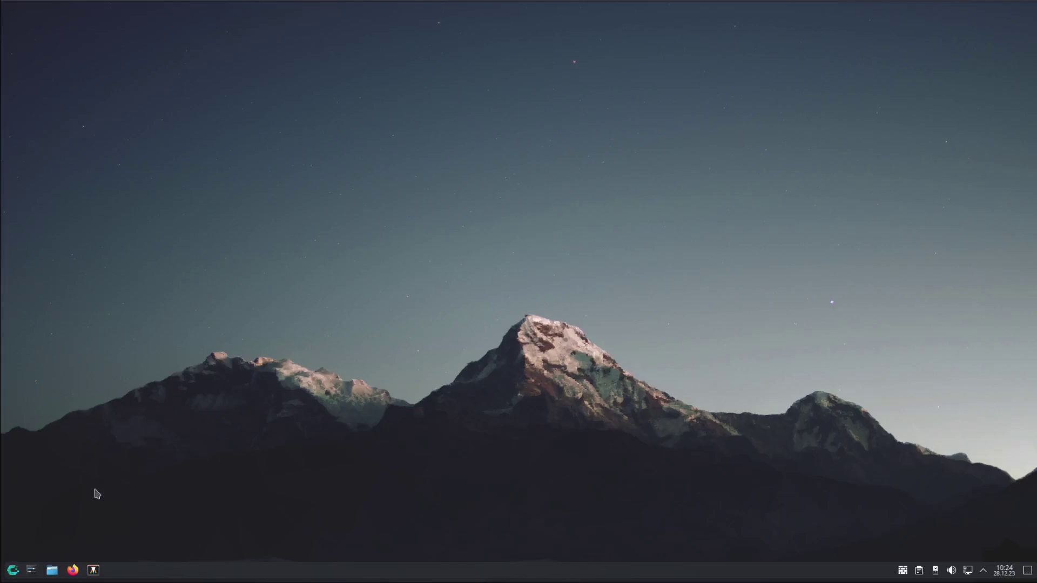
{"action": "left_click", "coordinate": [12, 571]}
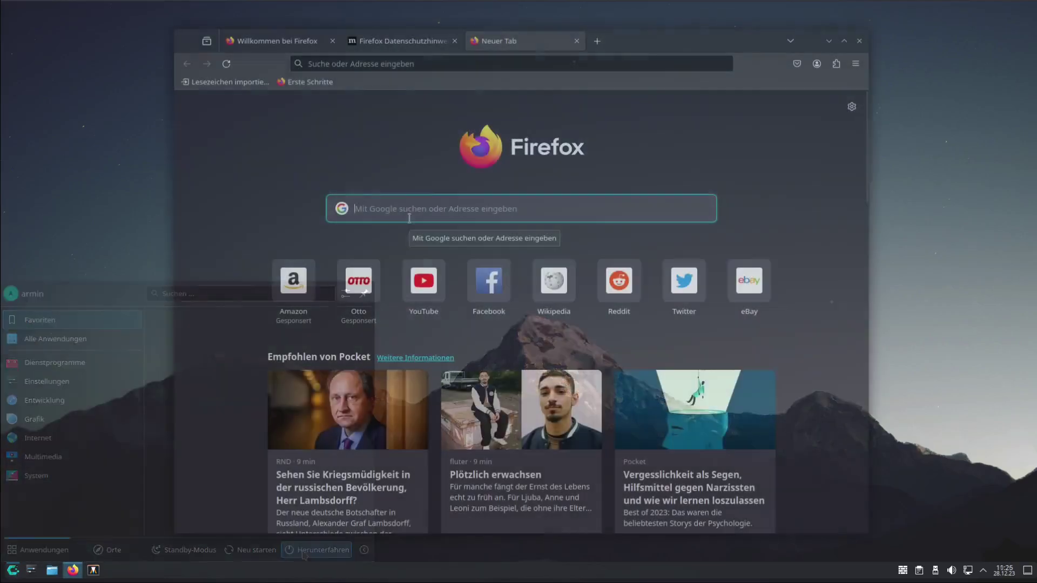
{"action": "type", "text": "bau"}
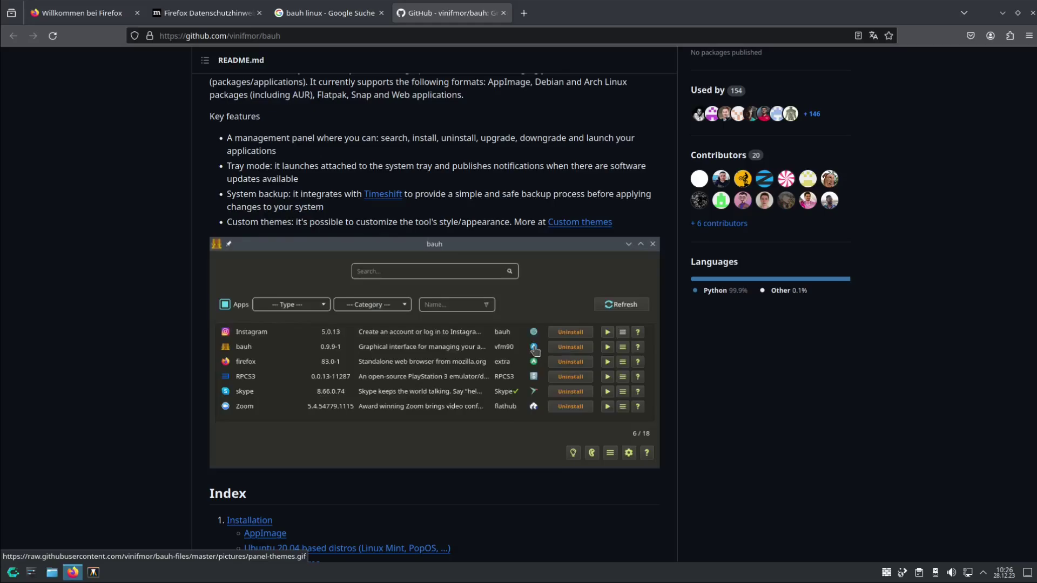
{"action": "scroll", "coordinate": [424, 368], "scroll_direction": "down", "scroll_amount": 5}
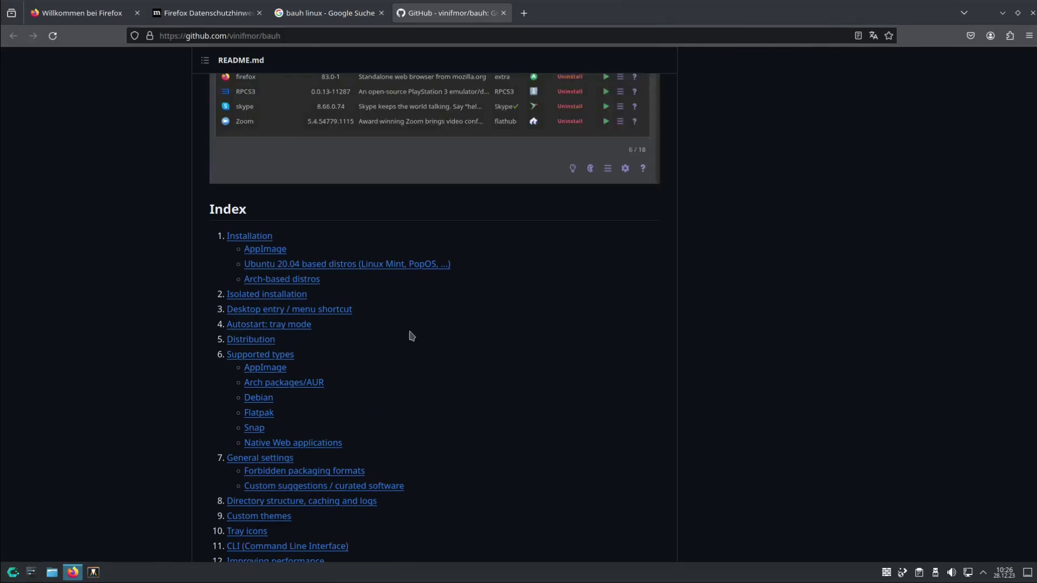
{"action": "scroll", "coordinate": [405, 412], "scroll_direction": "up", "scroll_amount": 4}
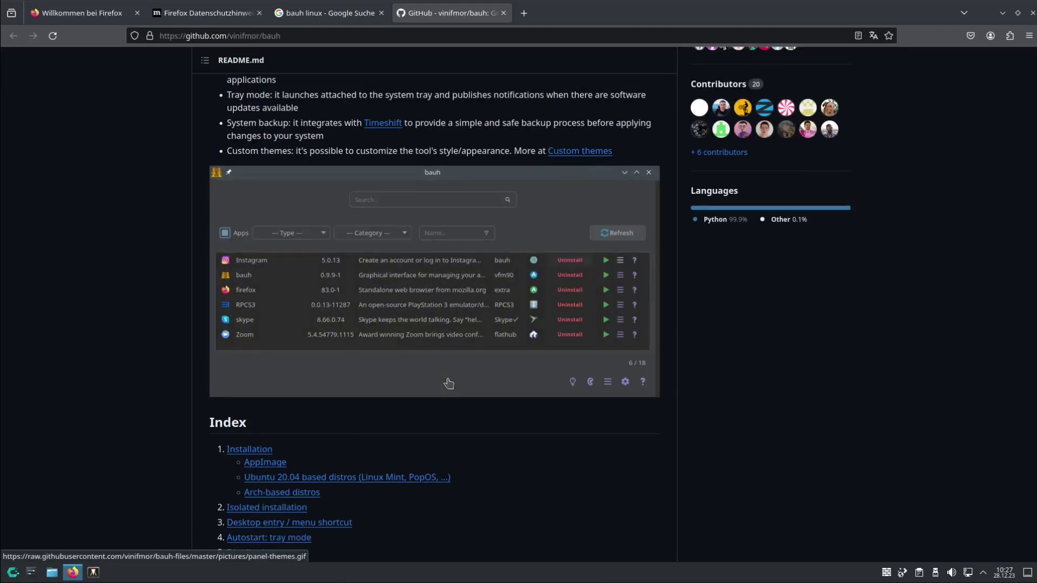
{"action": "key", "text": "alt+F4"}
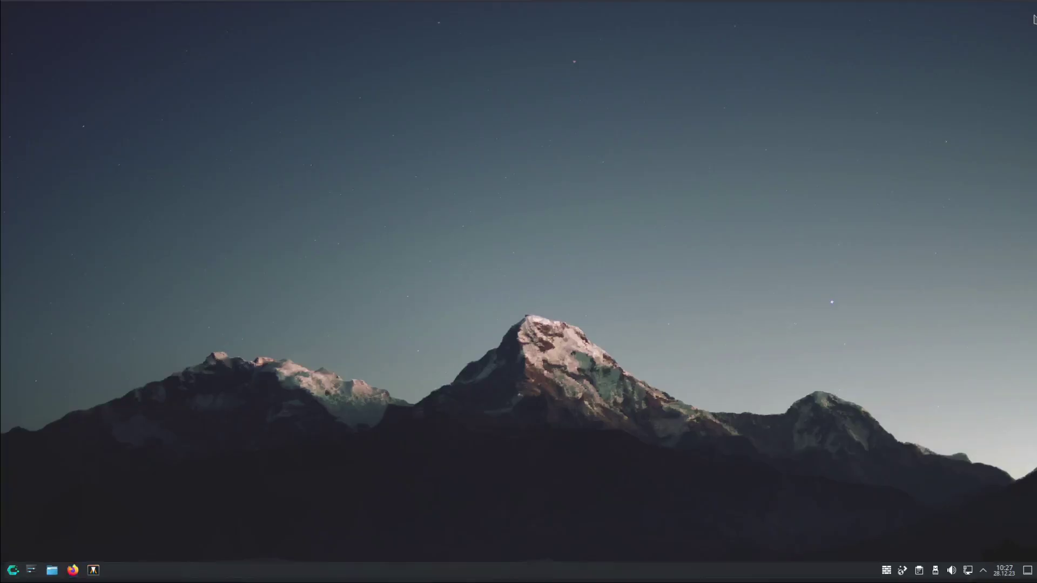